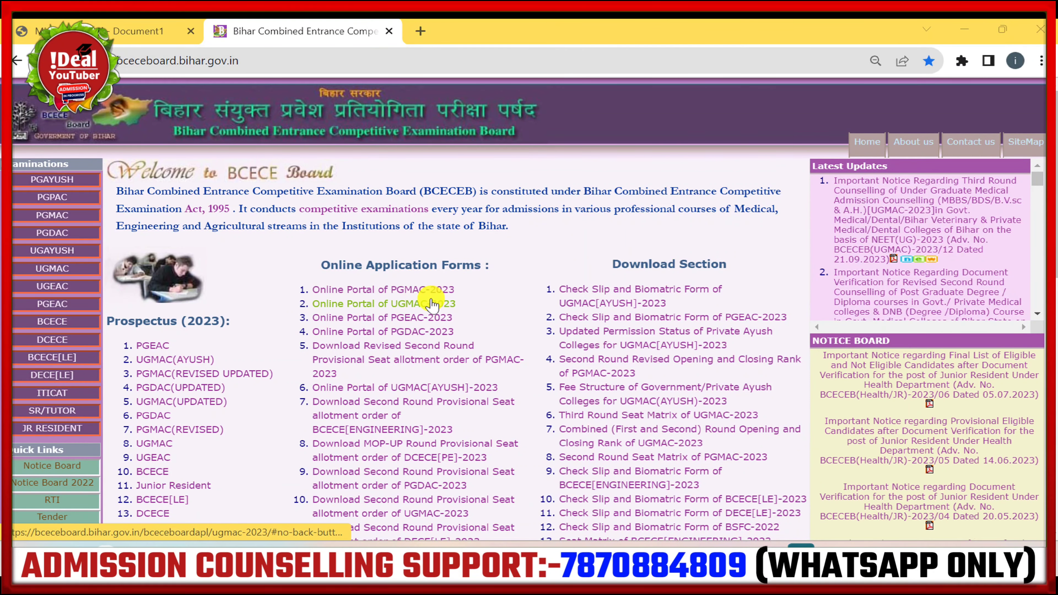
Step: Open the 'Online Portal of UGMAC-2023' link from the Online Application Forms list
click(413, 306)
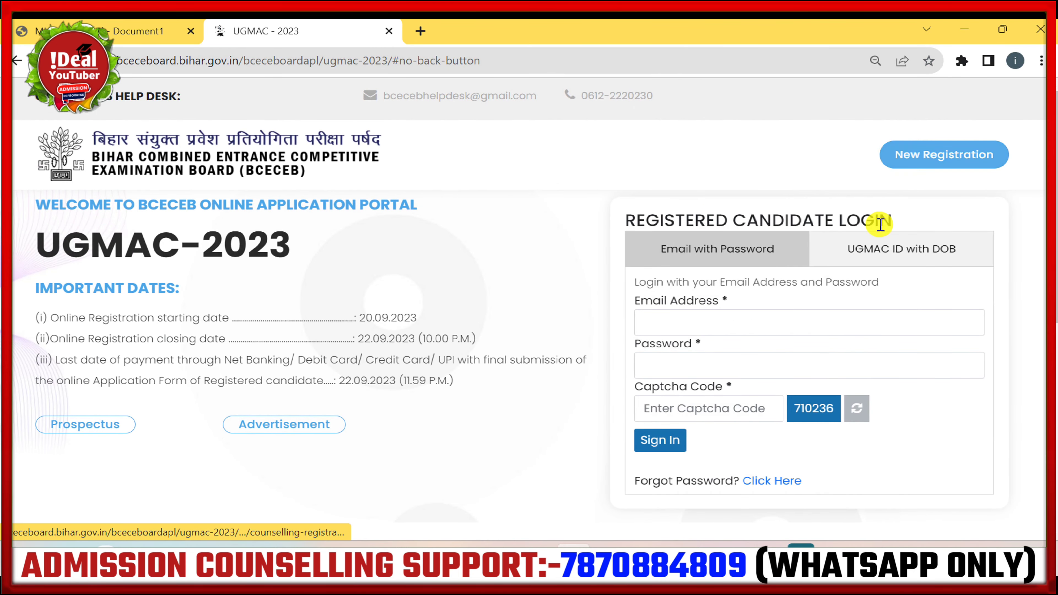
click(818, 323)
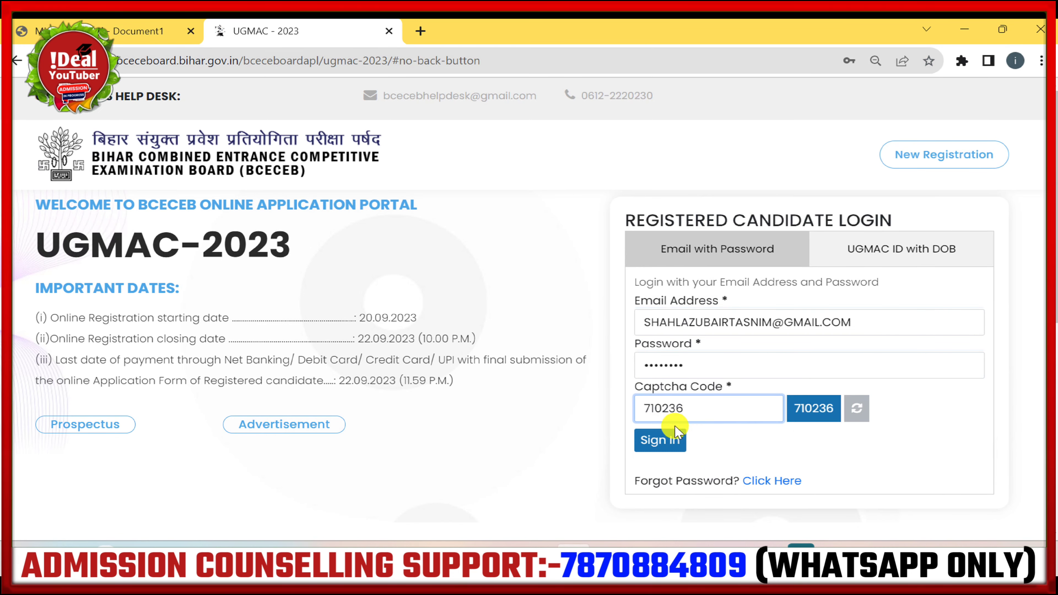
click(672, 437)
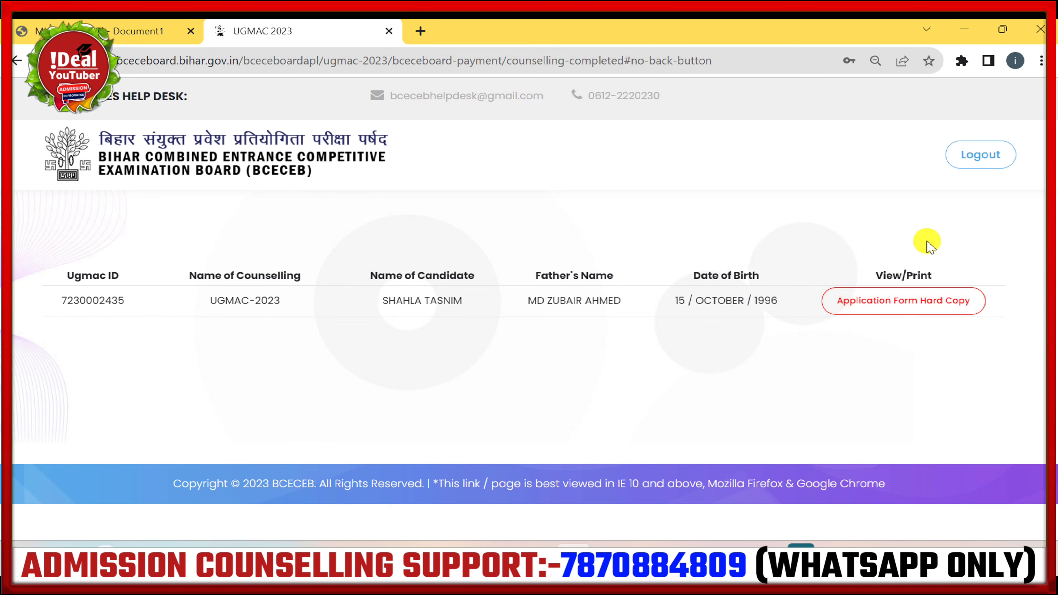
click(976, 171)
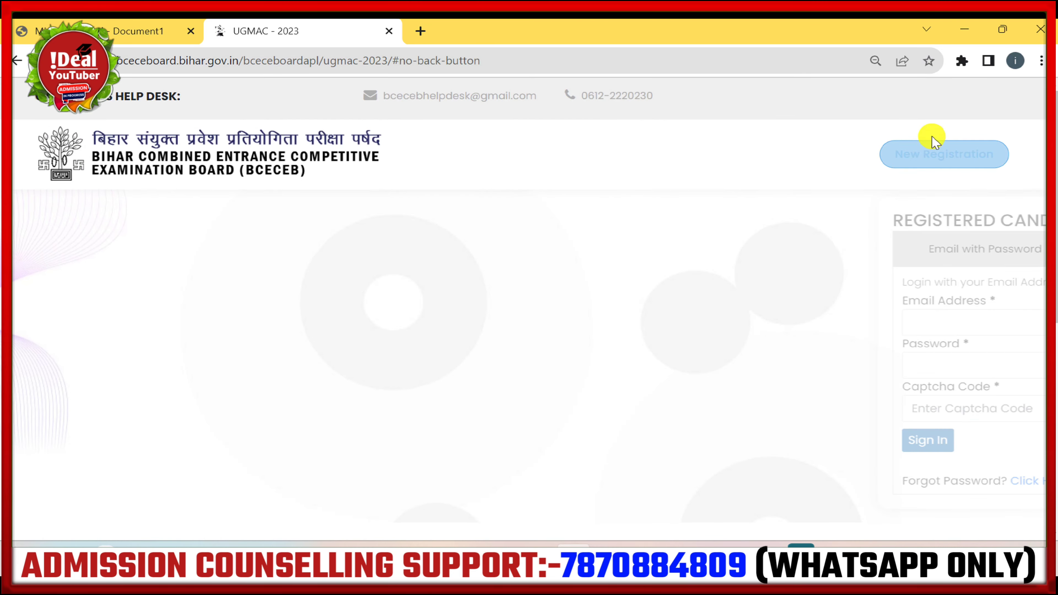
Step: Start a New Registration, paste the candidate's NEET(UG)-2023 roll number and verify it
click(923, 157)
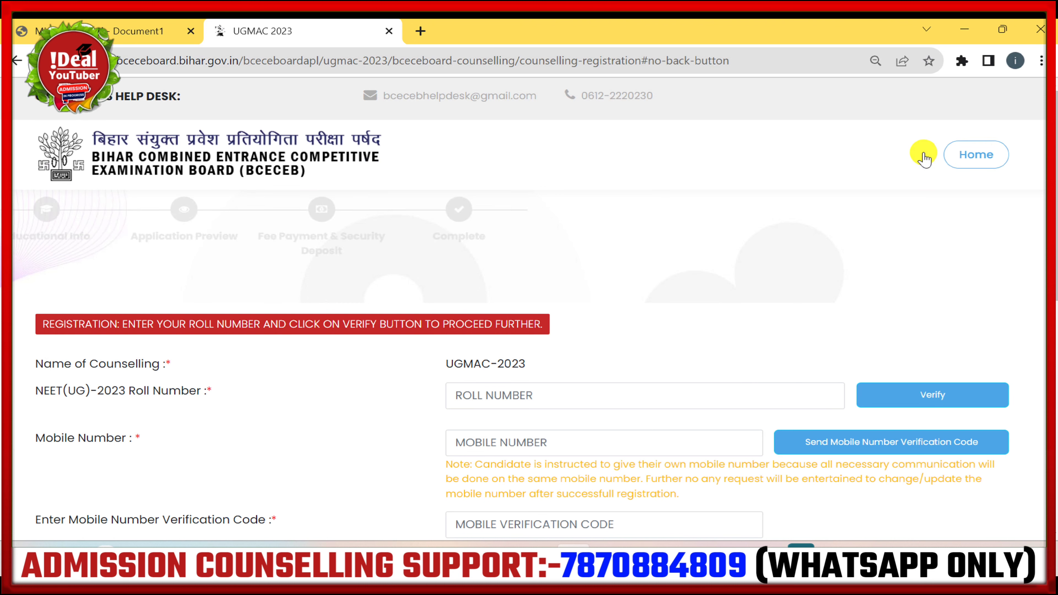
scroll(631, 323, down, 1)
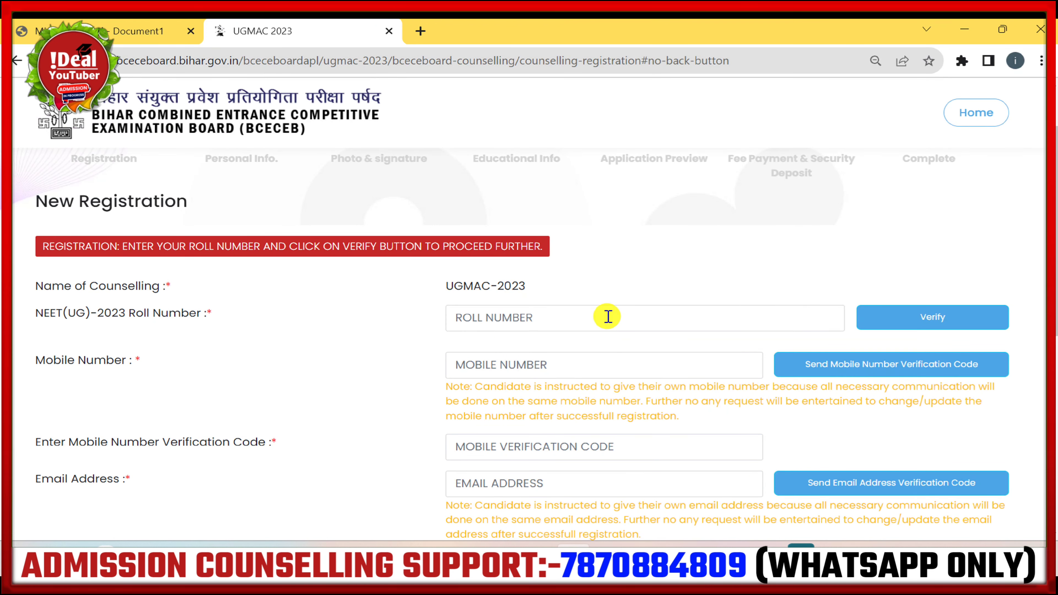
click(607, 317)
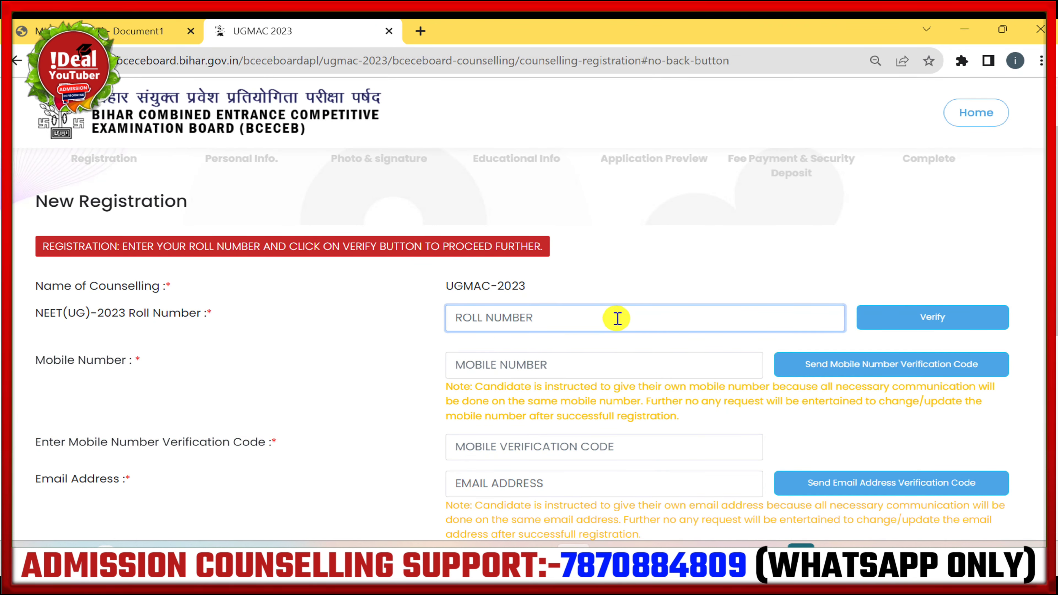
key(ctrl+v)
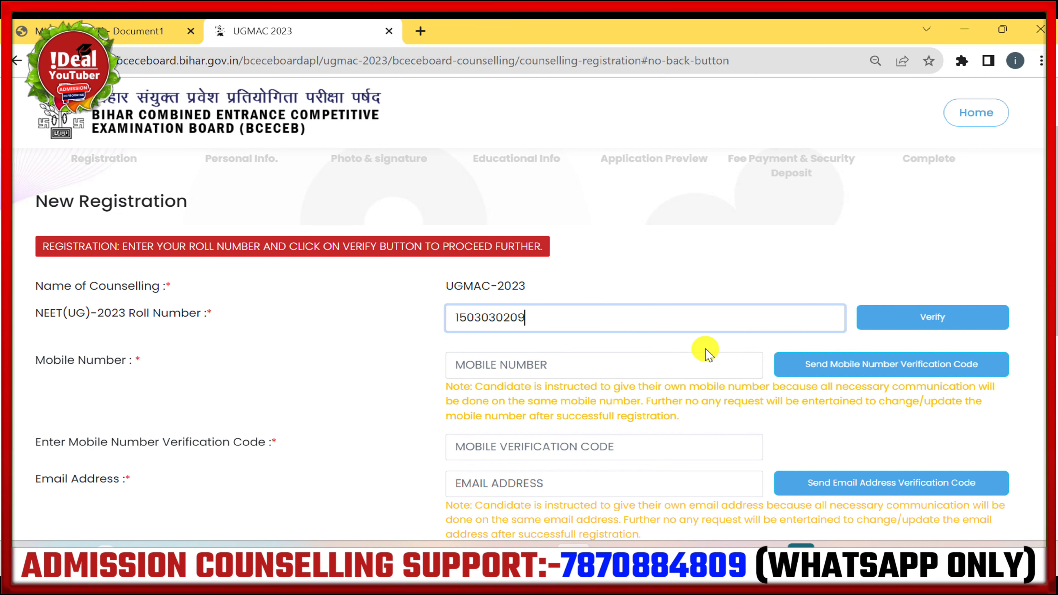
click(913, 324)
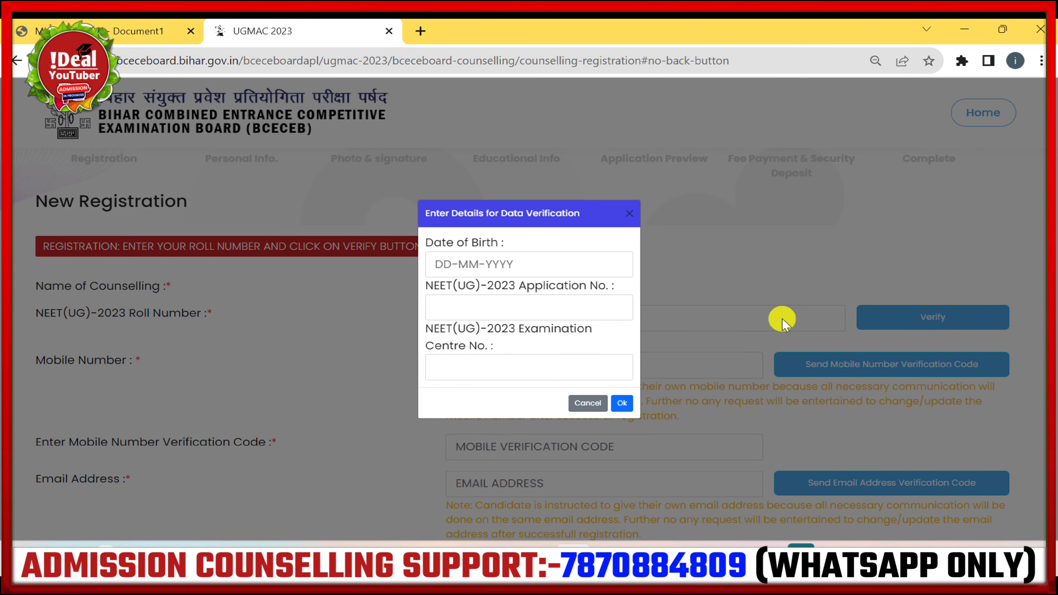
Step: Enter the candidate's date of birth, NEET application number and exam centre number, then submit
click(441, 263)
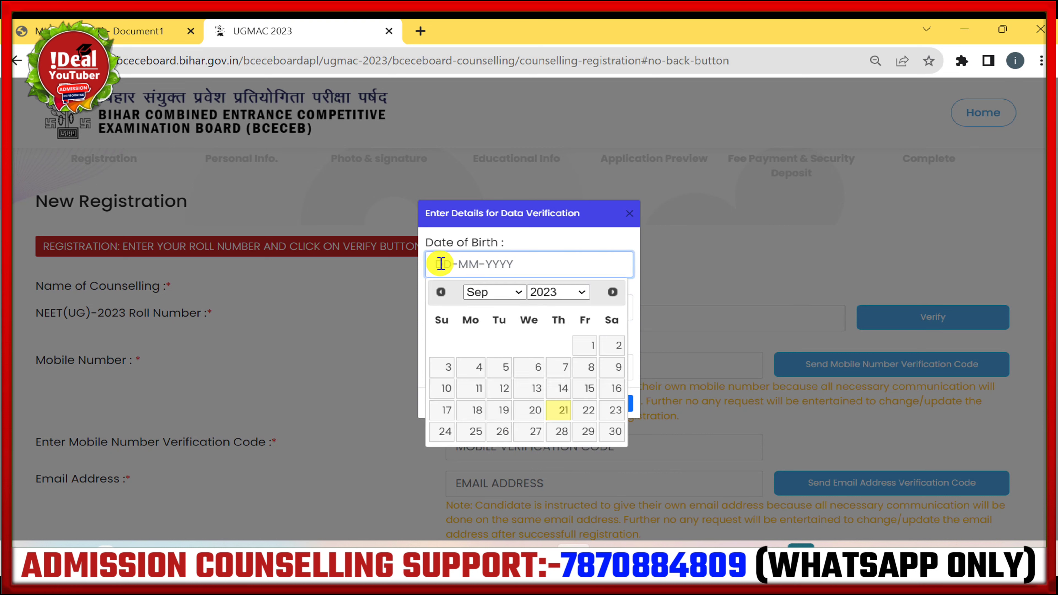
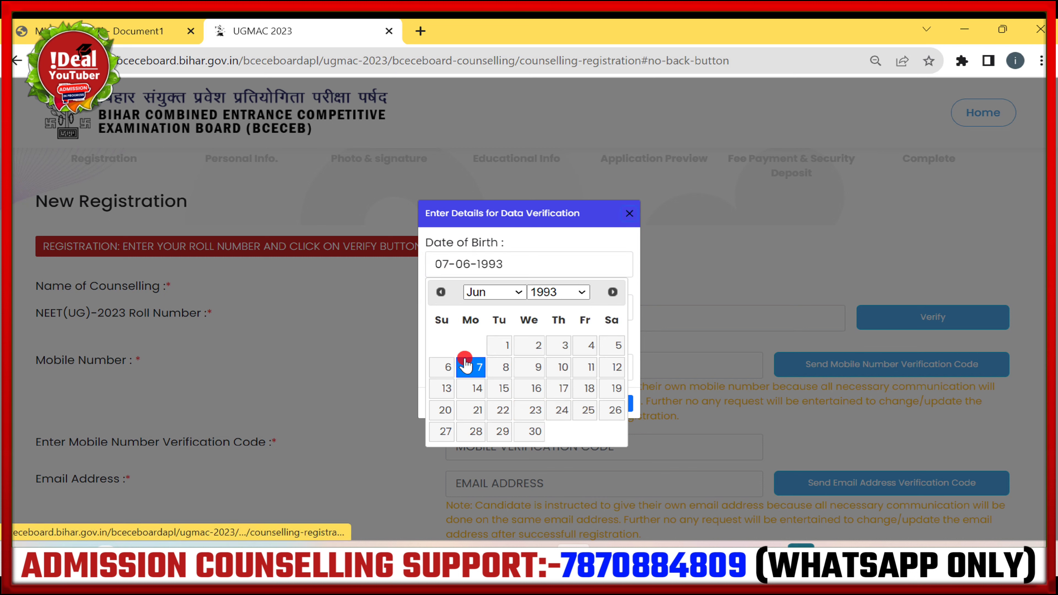
click(475, 359)
click(484, 309)
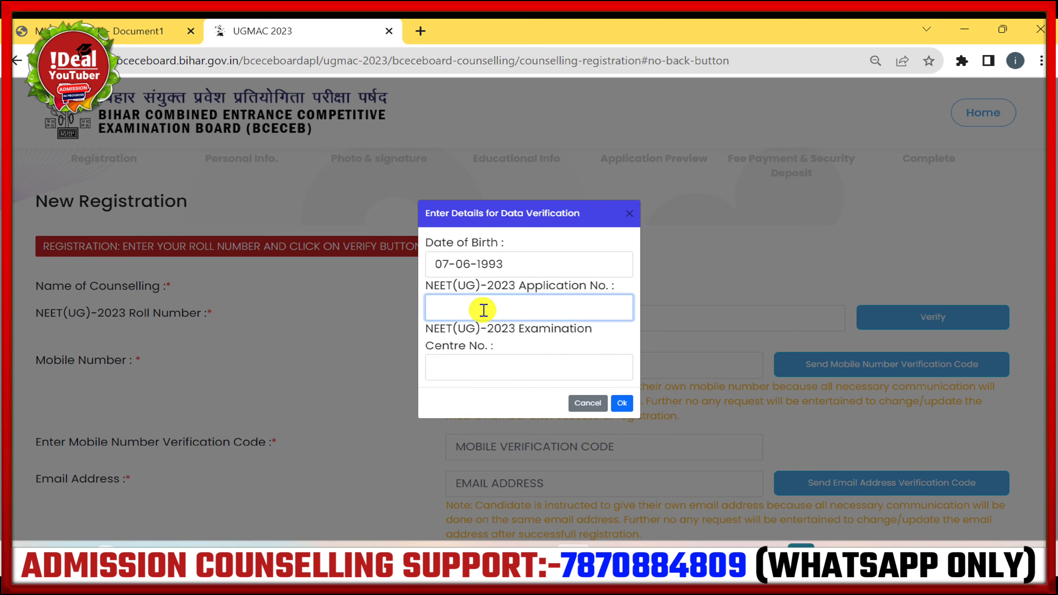
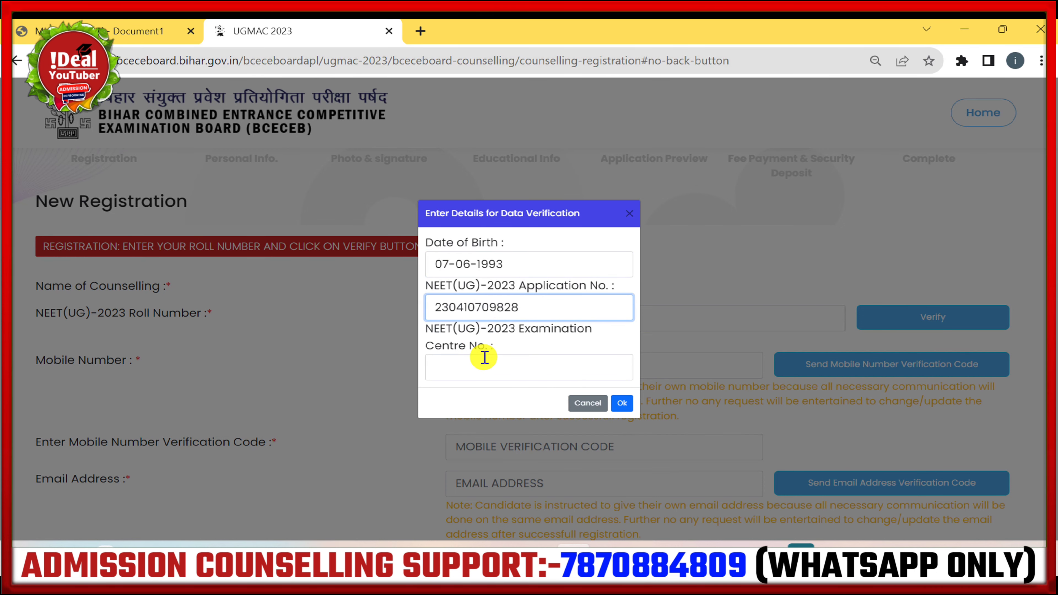
click(486, 370)
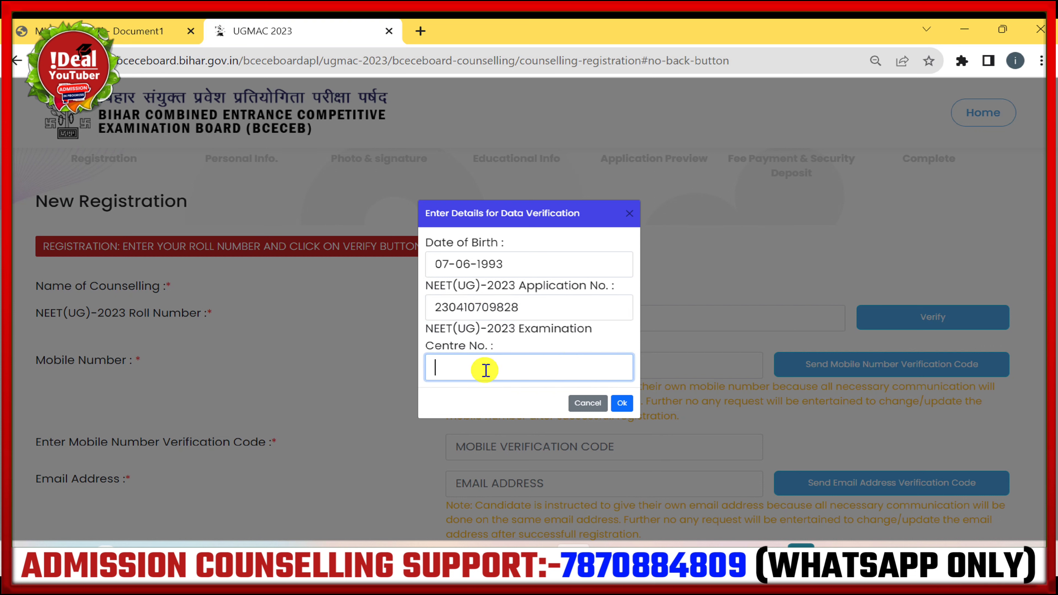
click(621, 403)
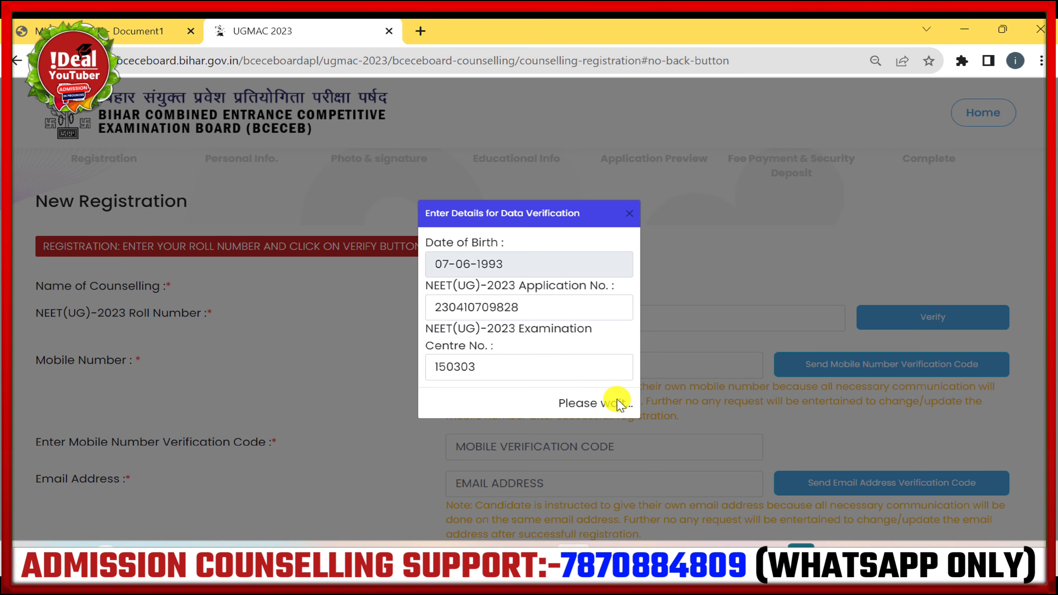
Step: Sign up with the verified details, confirm the popup, and go to the candidate login page
scroll(616, 386, down, 3)
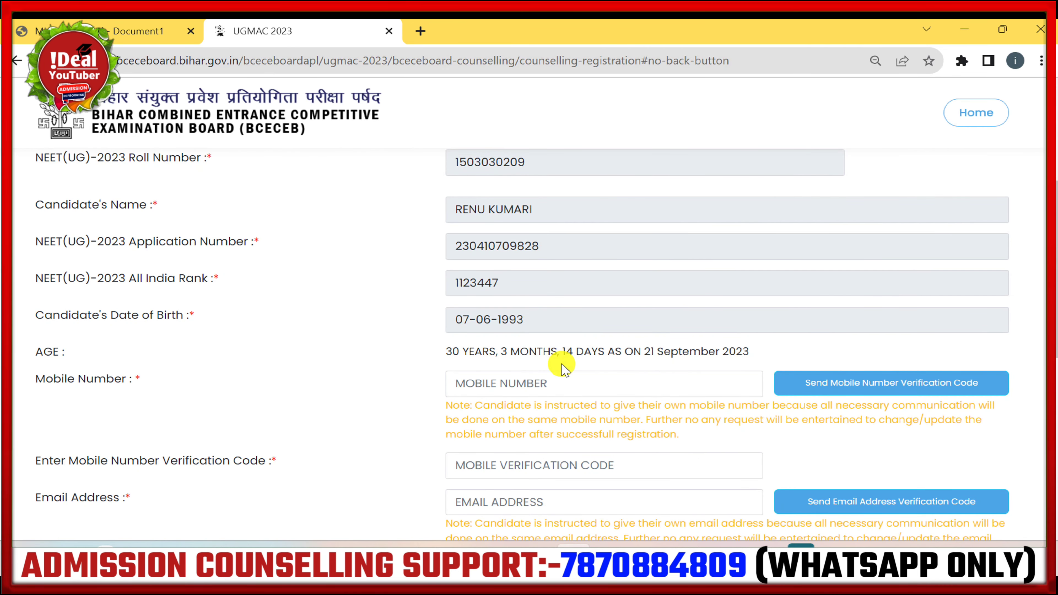
scroll(562, 367, down, 2)
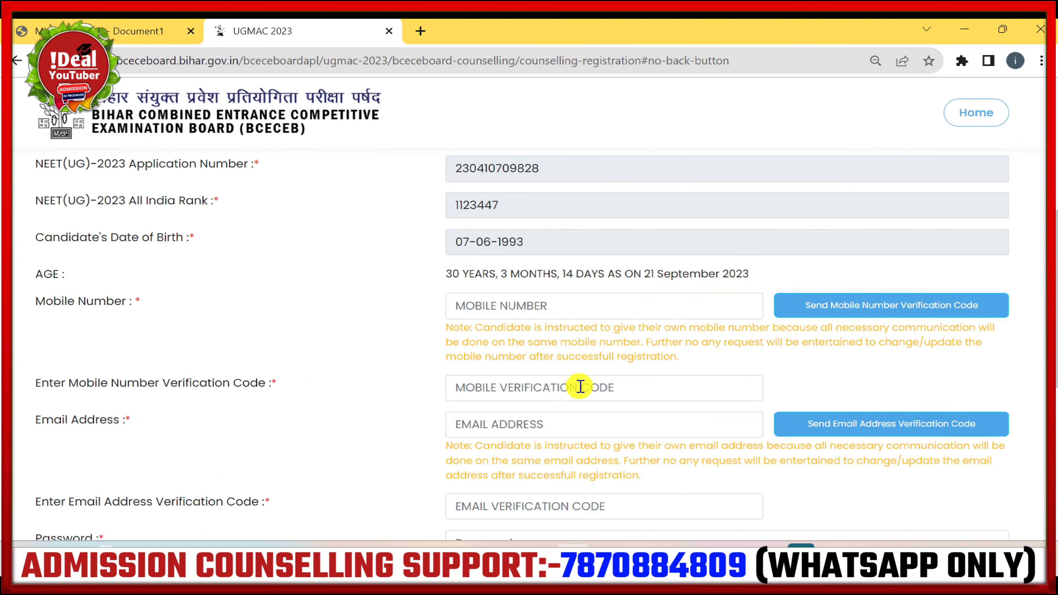
scroll(579, 386, down, 7)
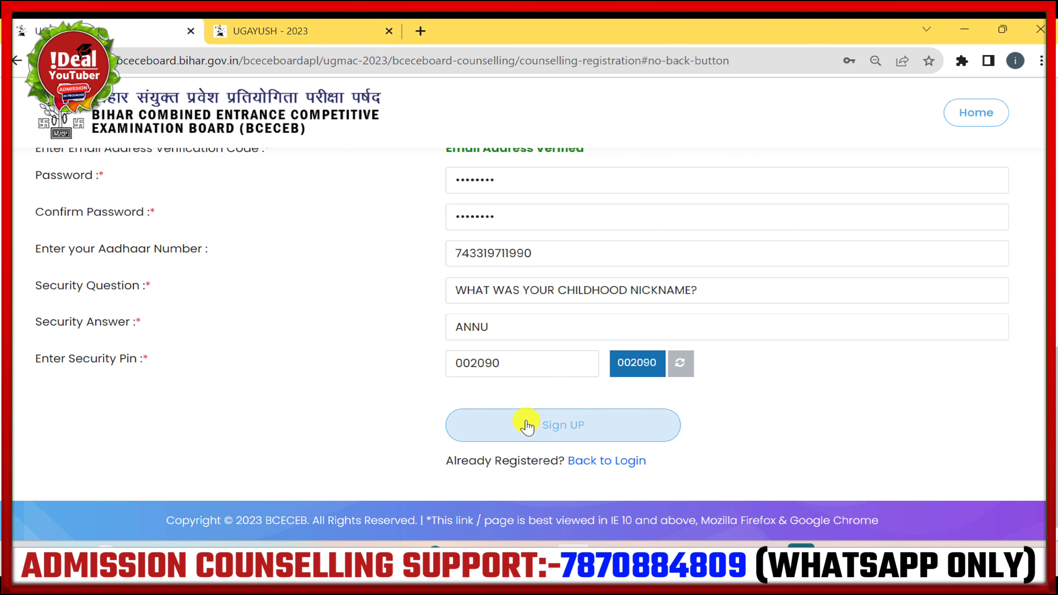
click(527, 426)
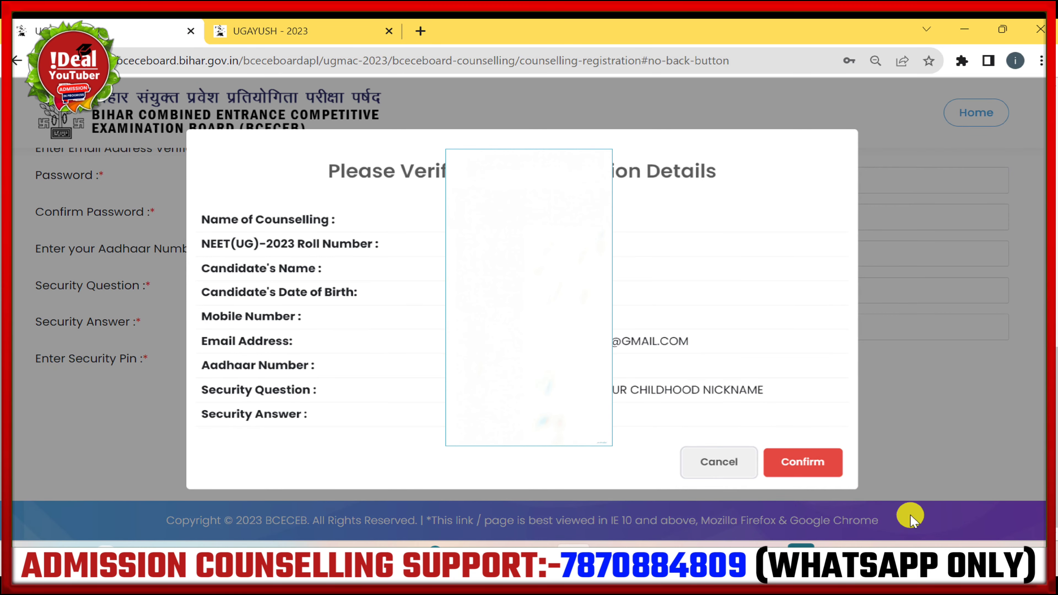
key(Return)
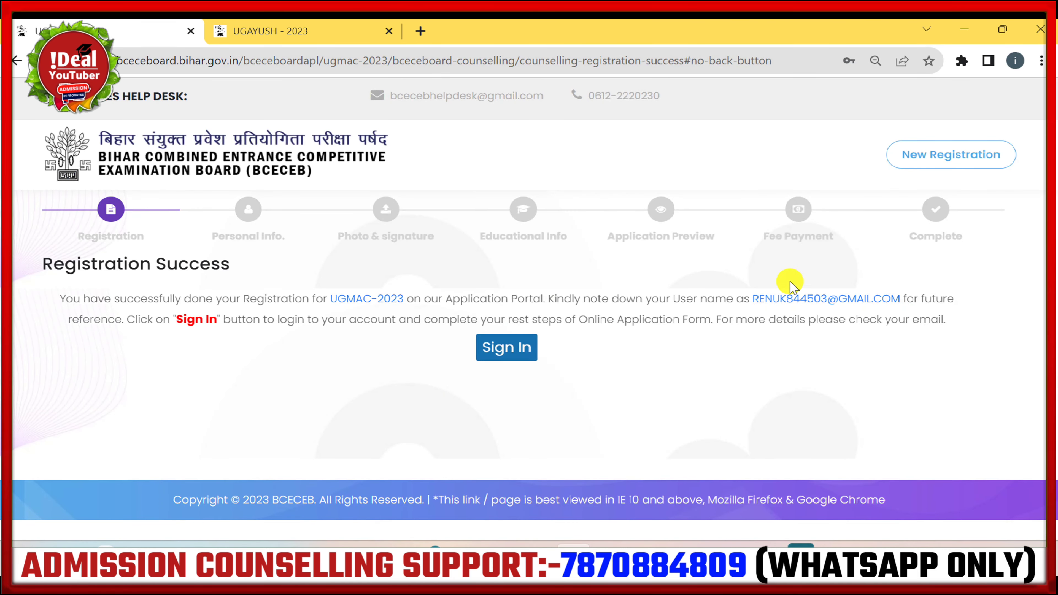
click(517, 356)
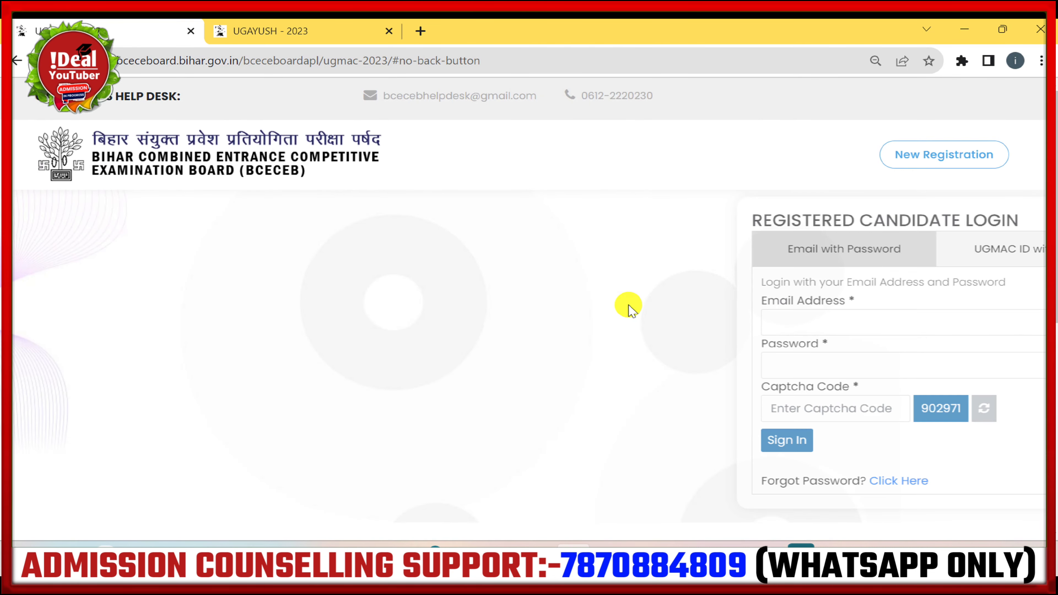
Step: Enter the candidate's registered e-mail address in the login panel
click(669, 318)
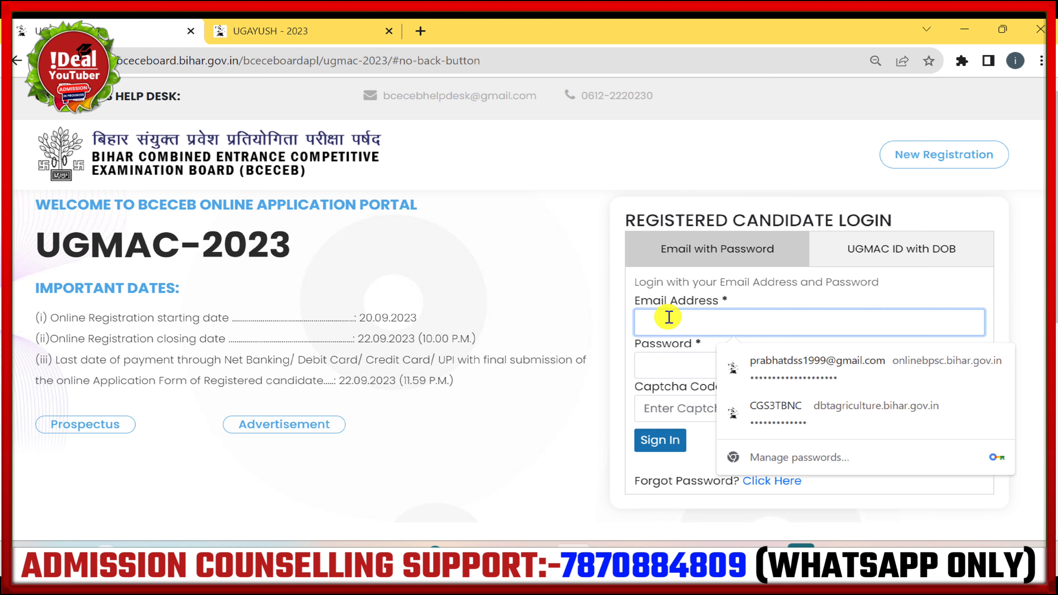
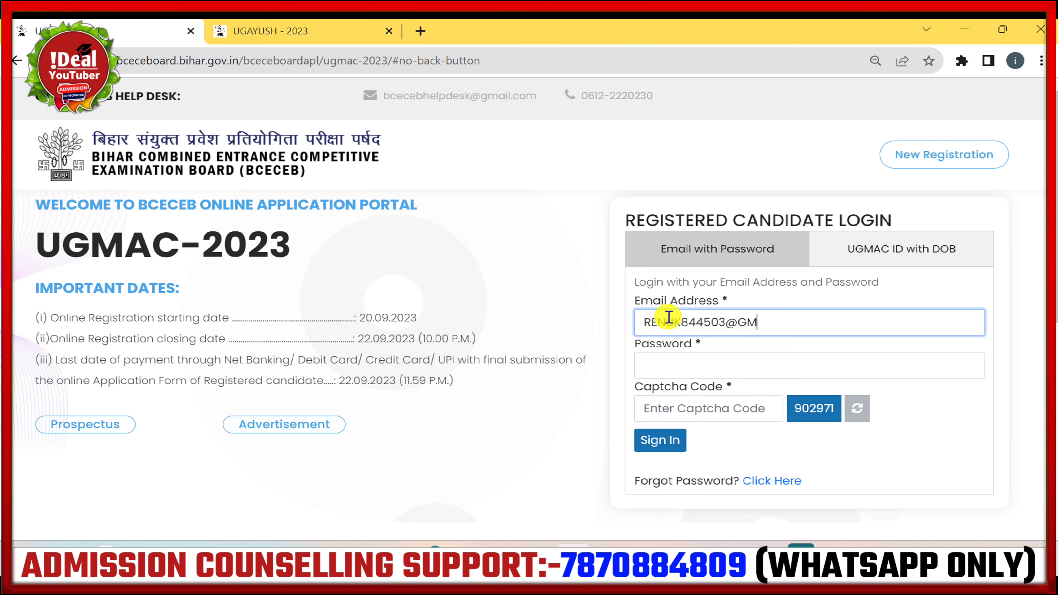
Step: Enter the account password and the captcha code, then sign in
click(680, 366)
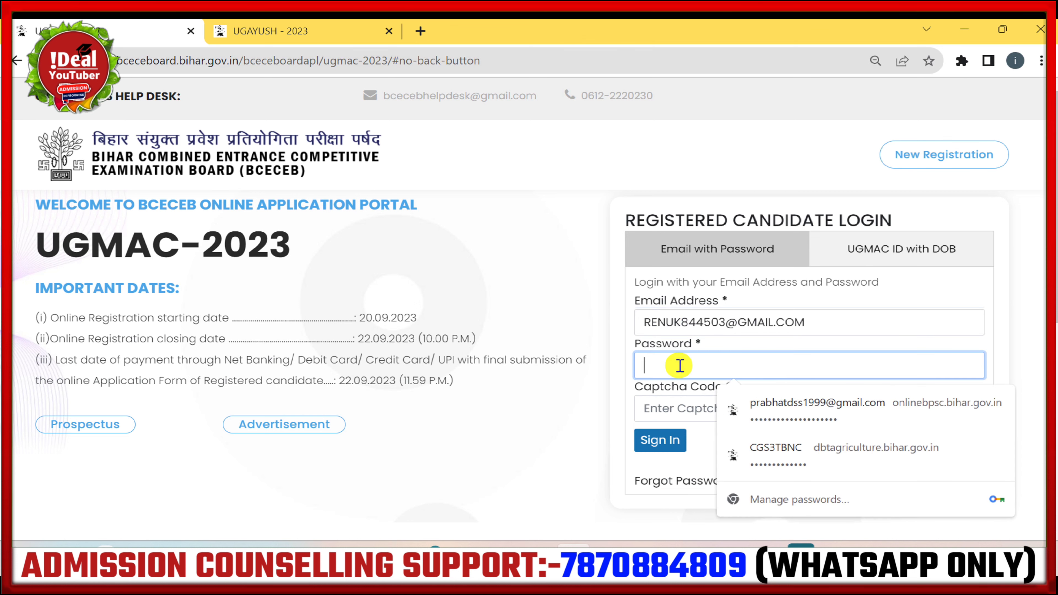
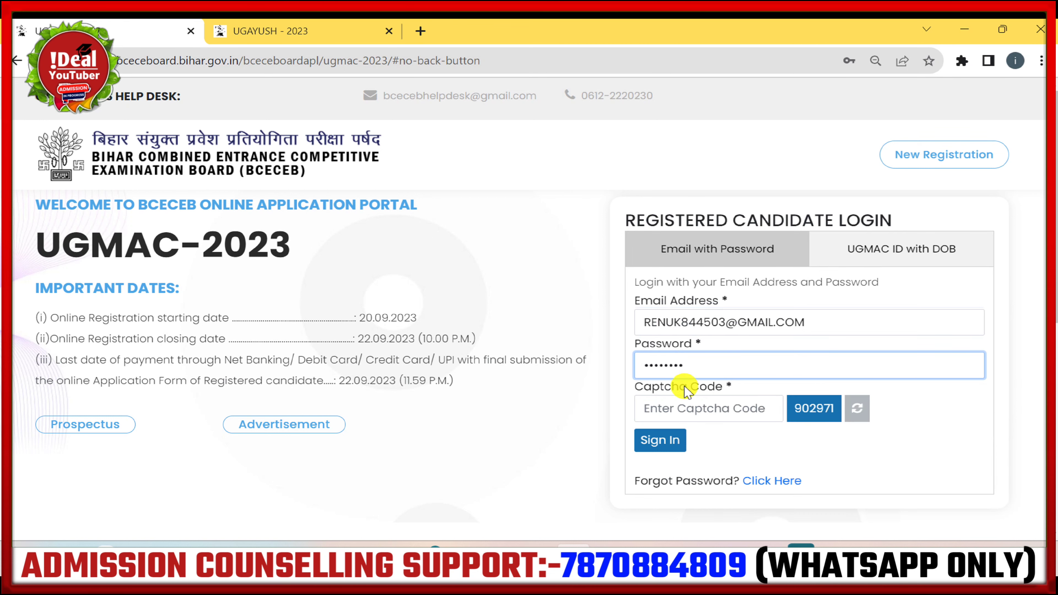
click(695, 414)
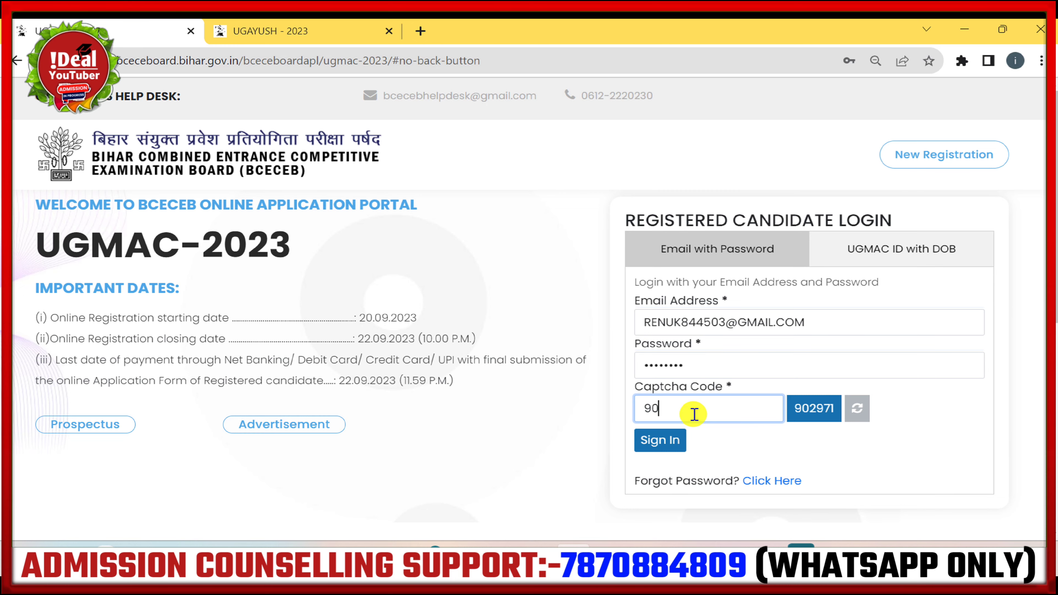
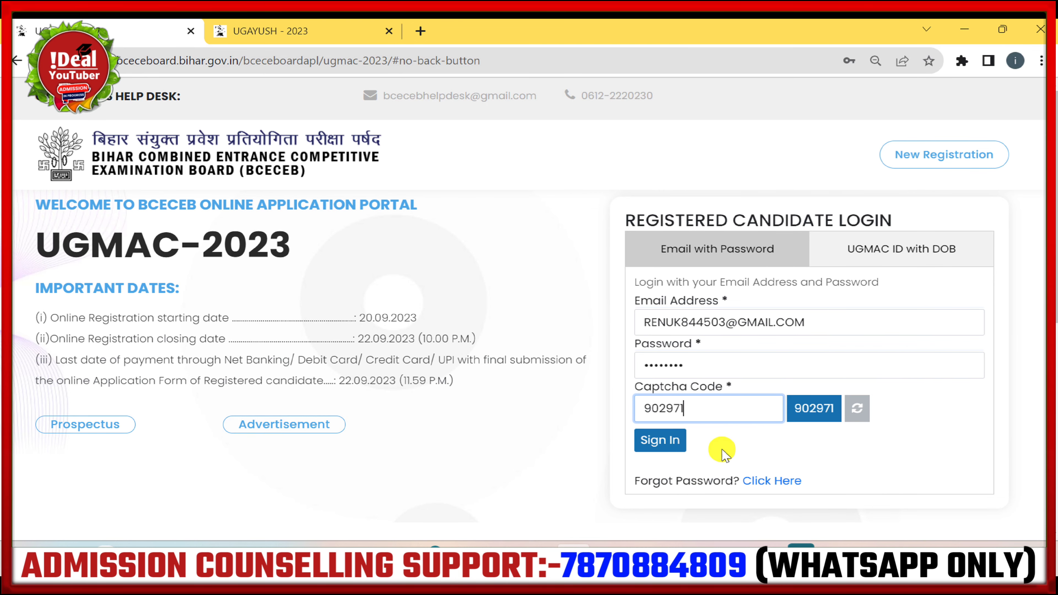
click(657, 446)
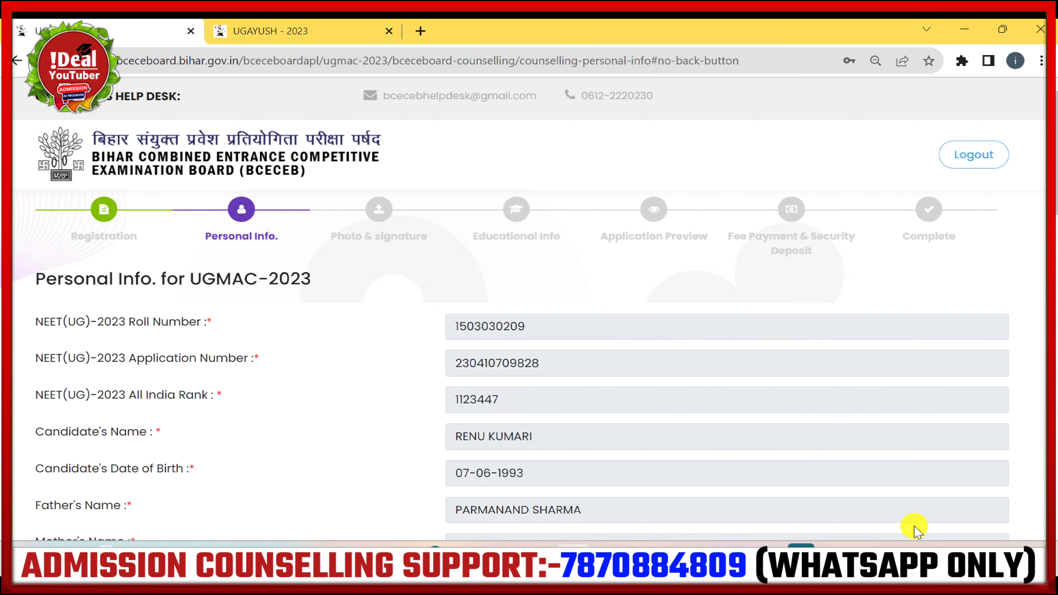
Step: Answer YES to permanent Bihar residence, with eligibility via parents residing in Bihar
scroll(915, 529, down, 5)
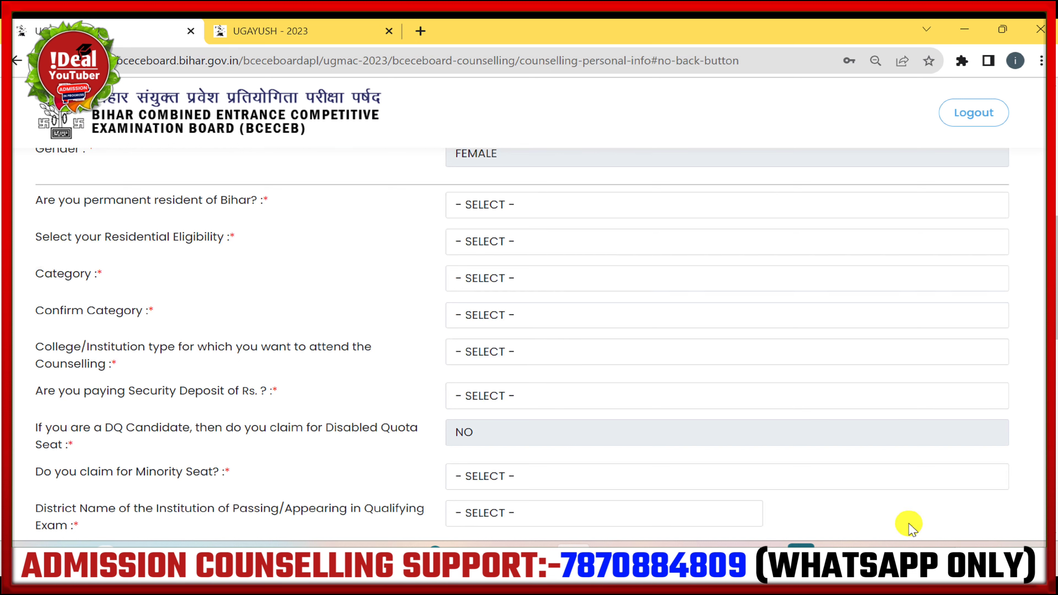
click(491, 205)
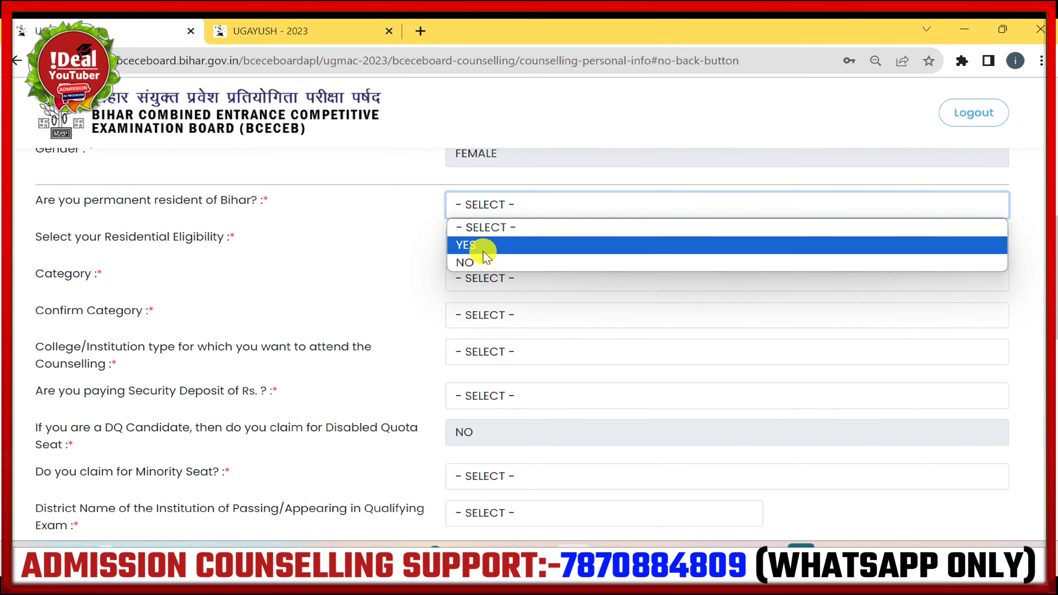
click(484, 250)
click(483, 244)
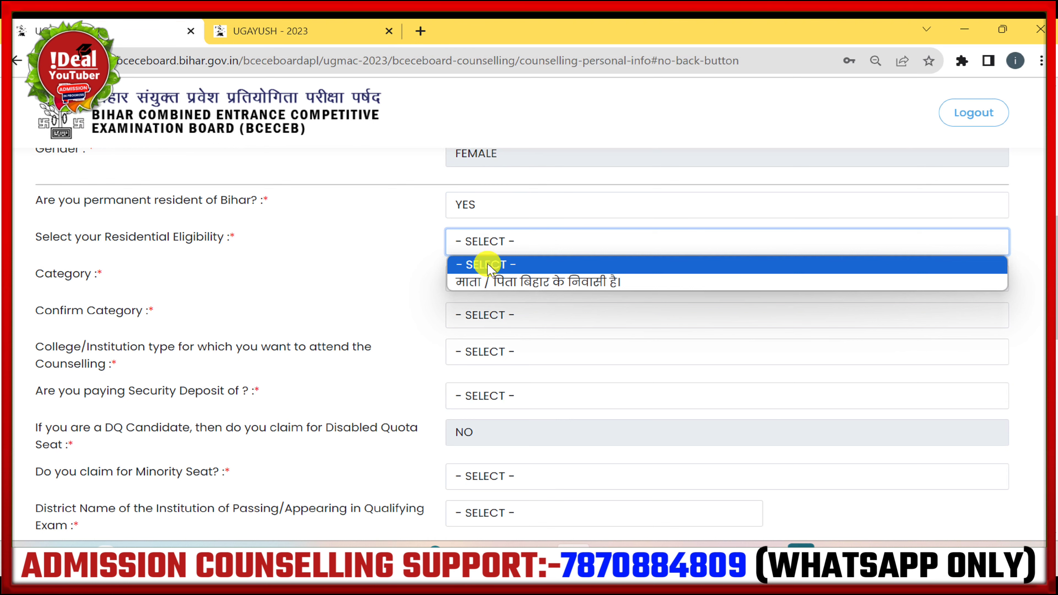
click(498, 283)
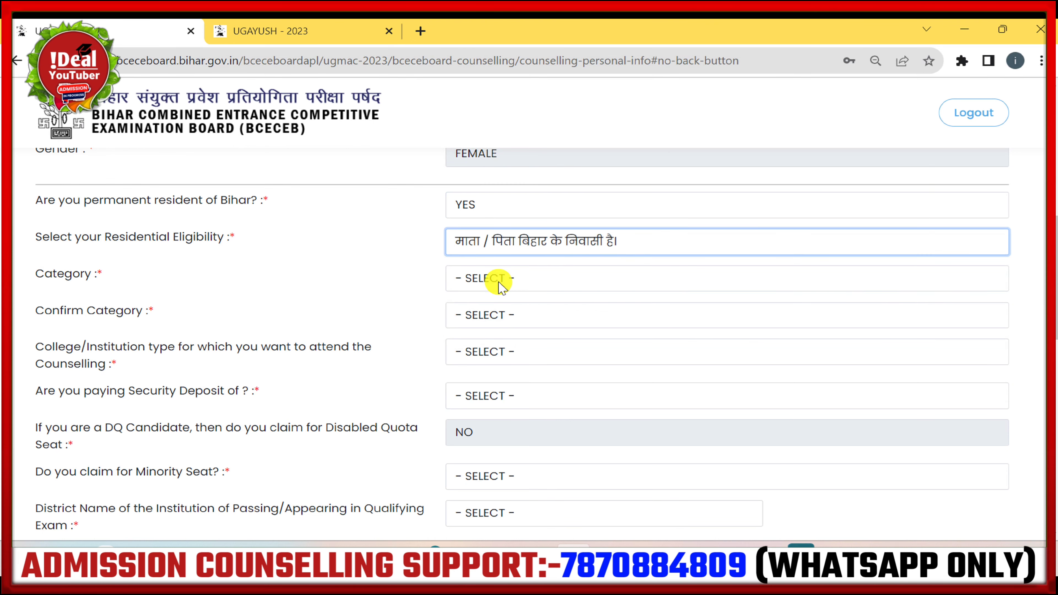
Step: Set the category to EBC and confirm the category as EBC
click(502, 286)
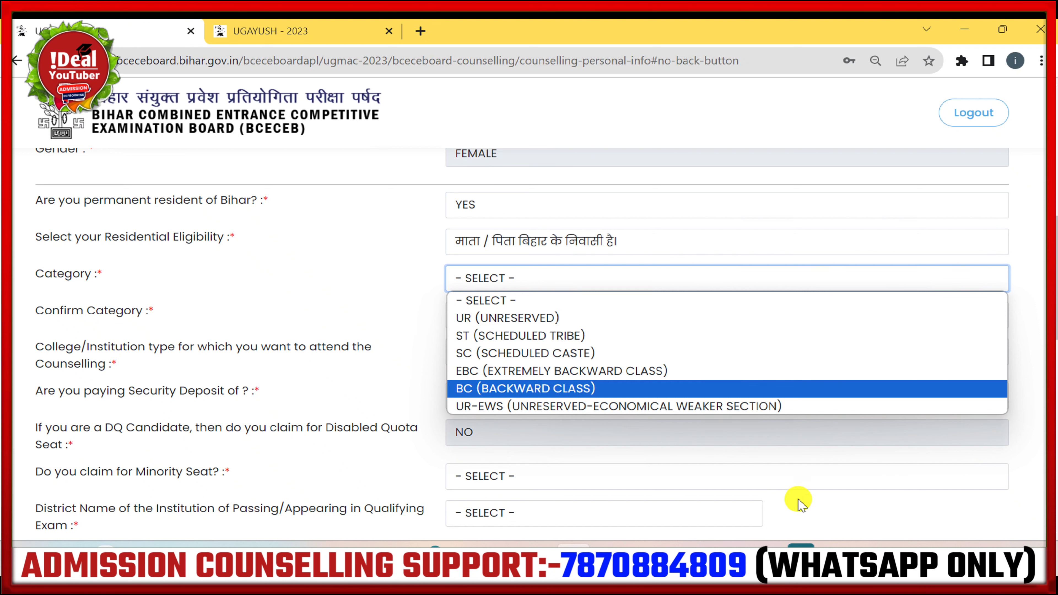
click(565, 375)
click(560, 311)
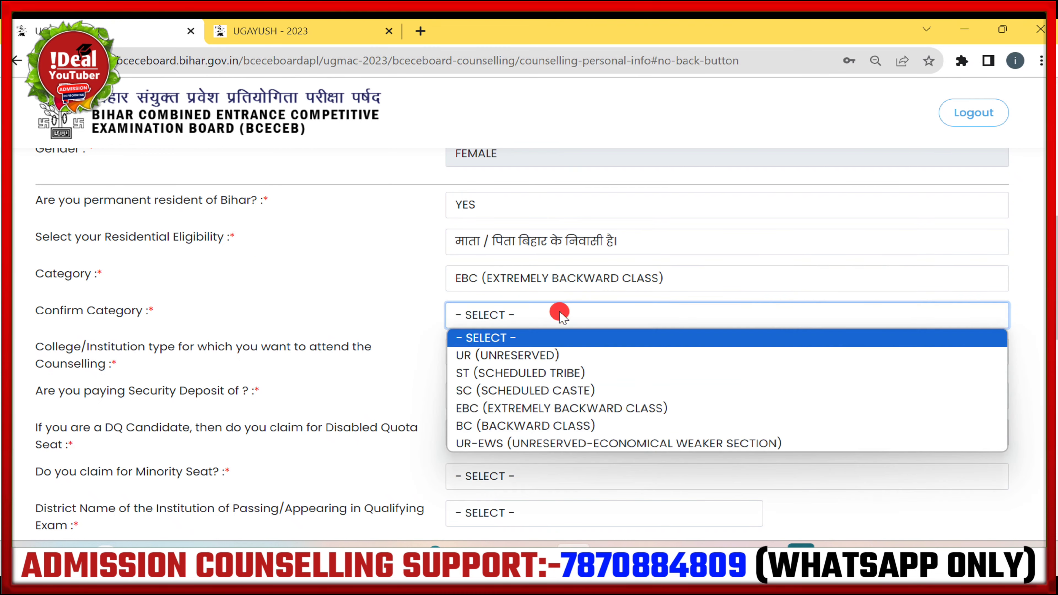
click(526, 405)
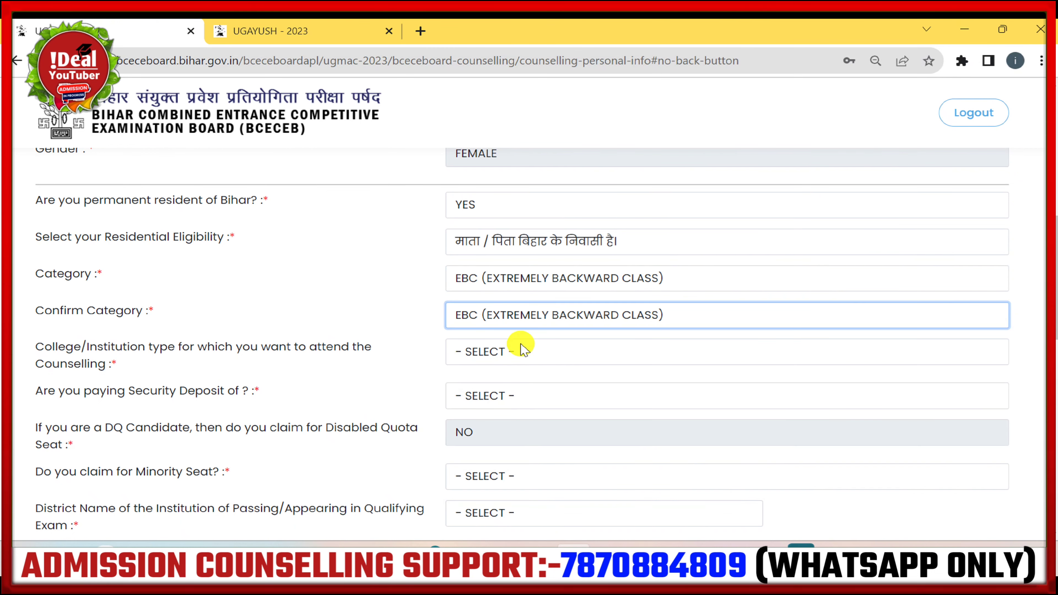
Step: Choose Government Medical/Dental/Veterinary Colleges and agree to the Rs.5,000 security deposit
click(524, 352)
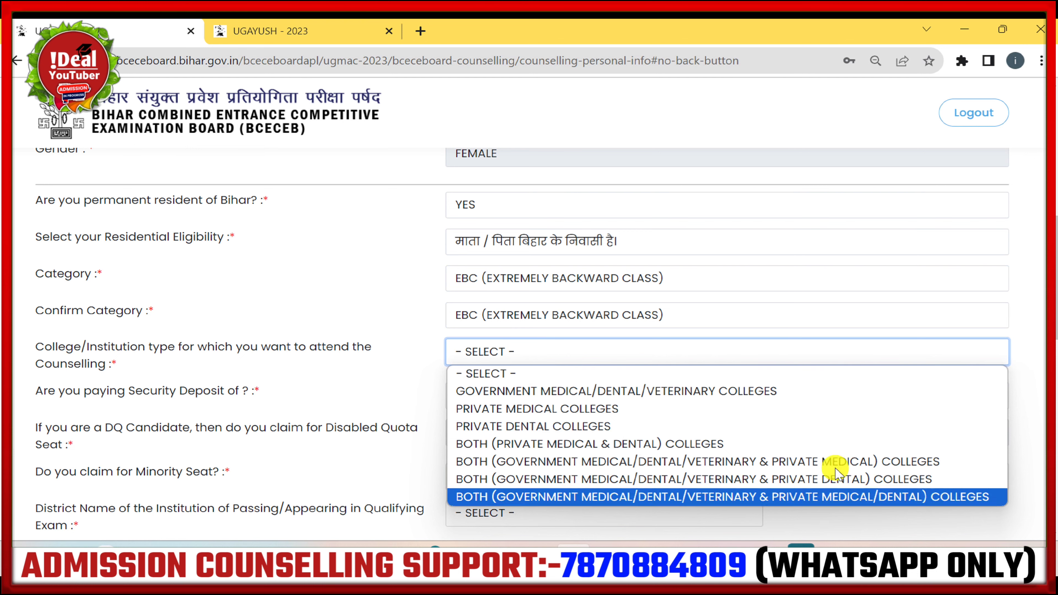
click(603, 338)
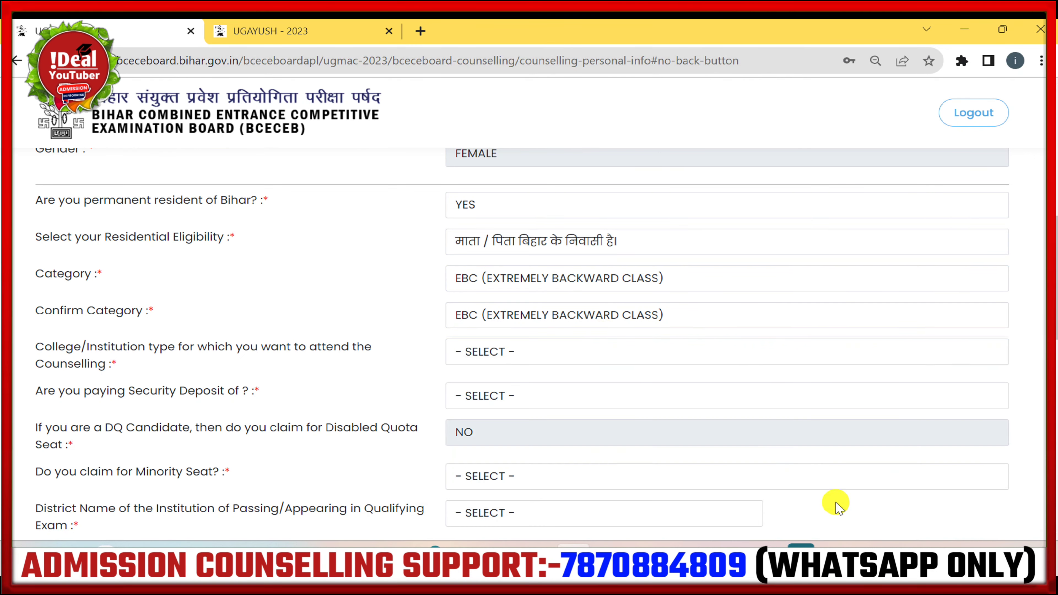
key(space)
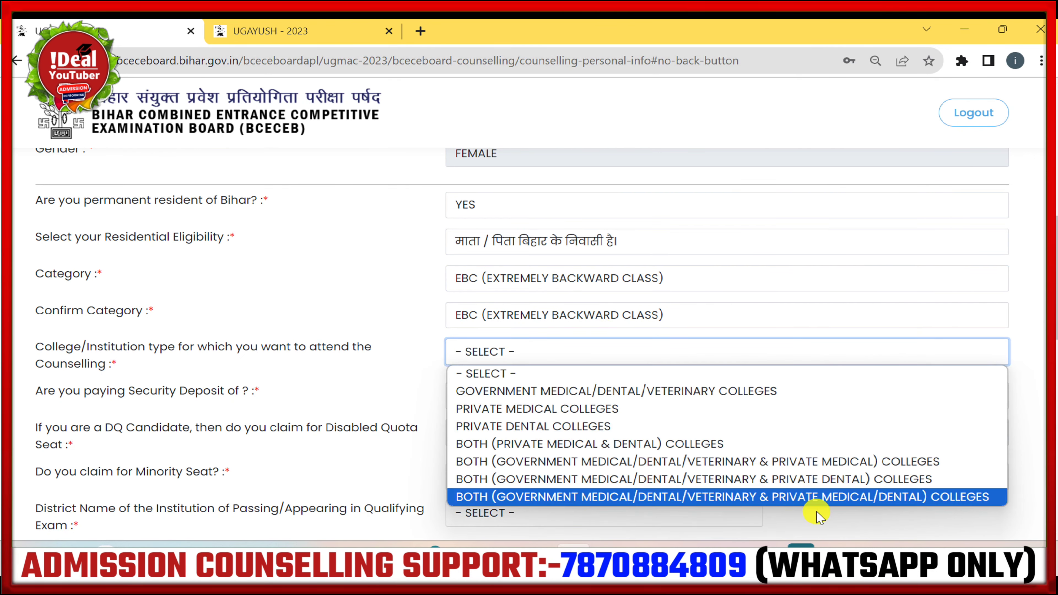
click(576, 392)
click(575, 397)
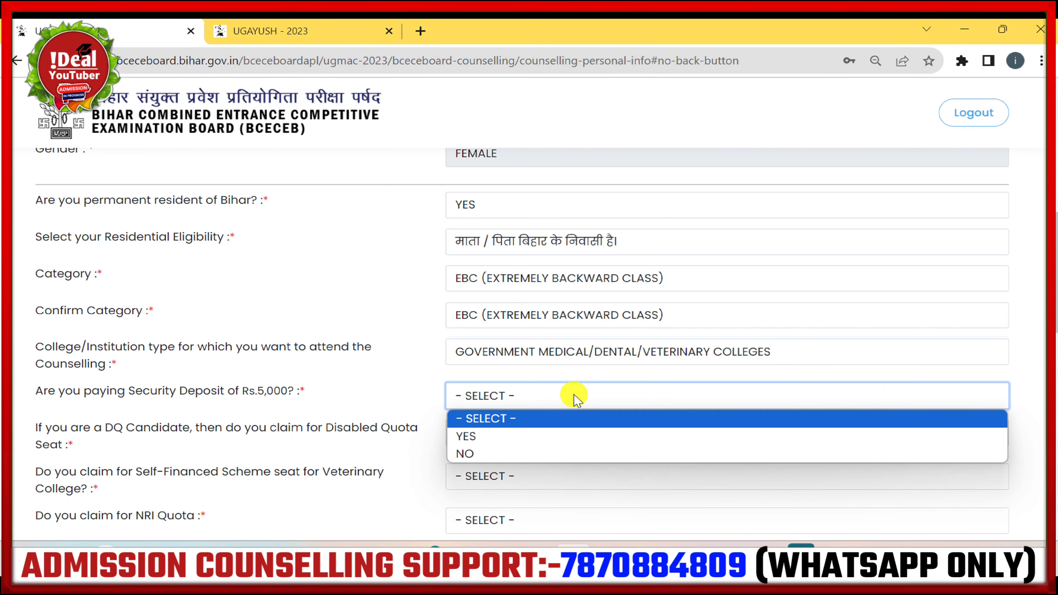
click(517, 434)
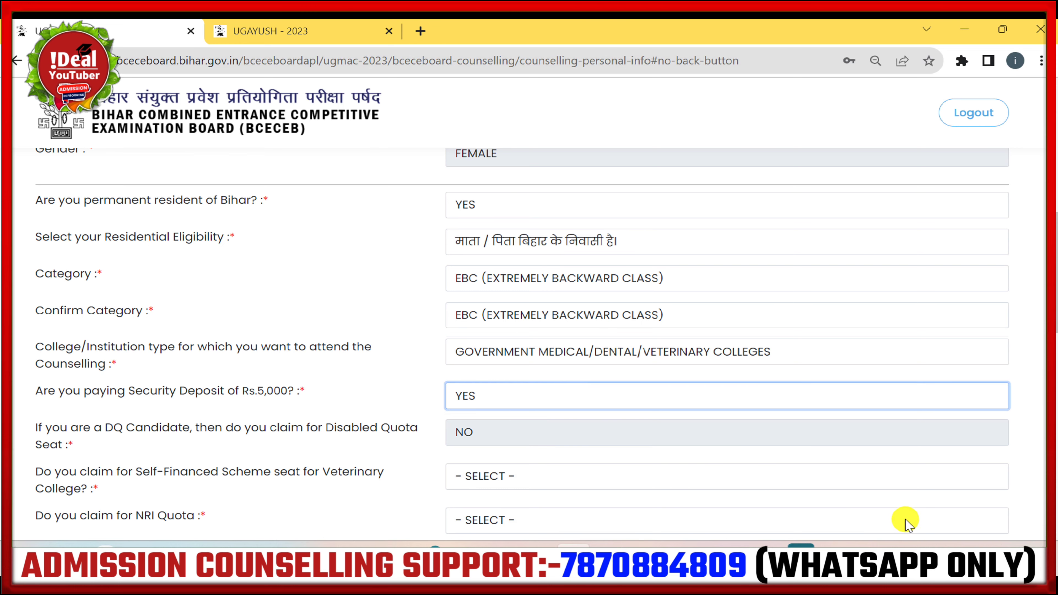
Step: Decline the self-financed veterinary seat and answer YES to the NRI Quota
scroll(908, 522, down, 2)
click(791, 399)
click(771, 460)
click(665, 437)
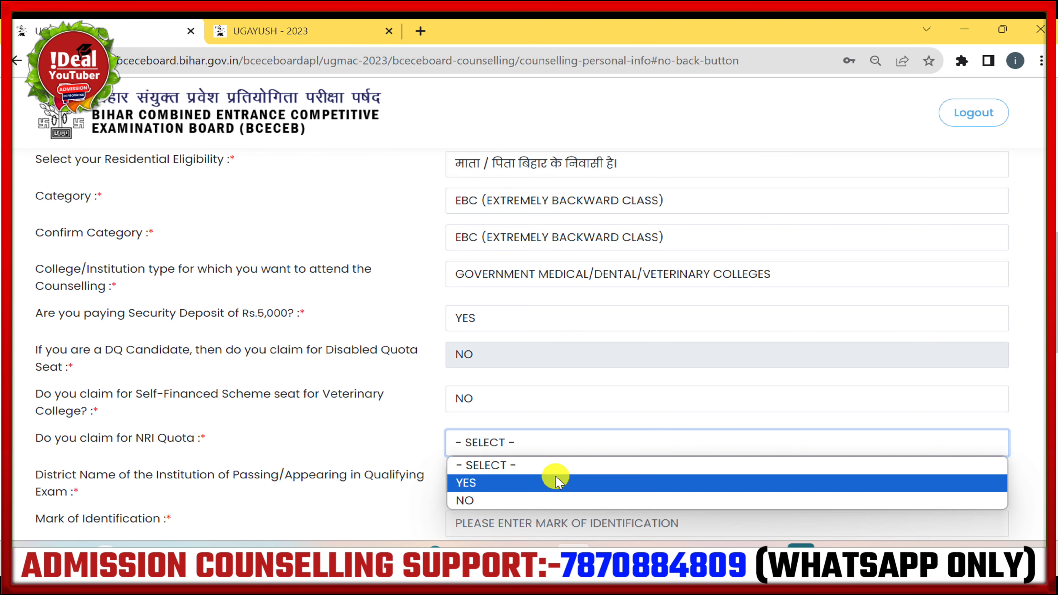
click(556, 476)
Step: Set the qualifying institution's district to VAISHALI
scroll(556, 454, down, 3)
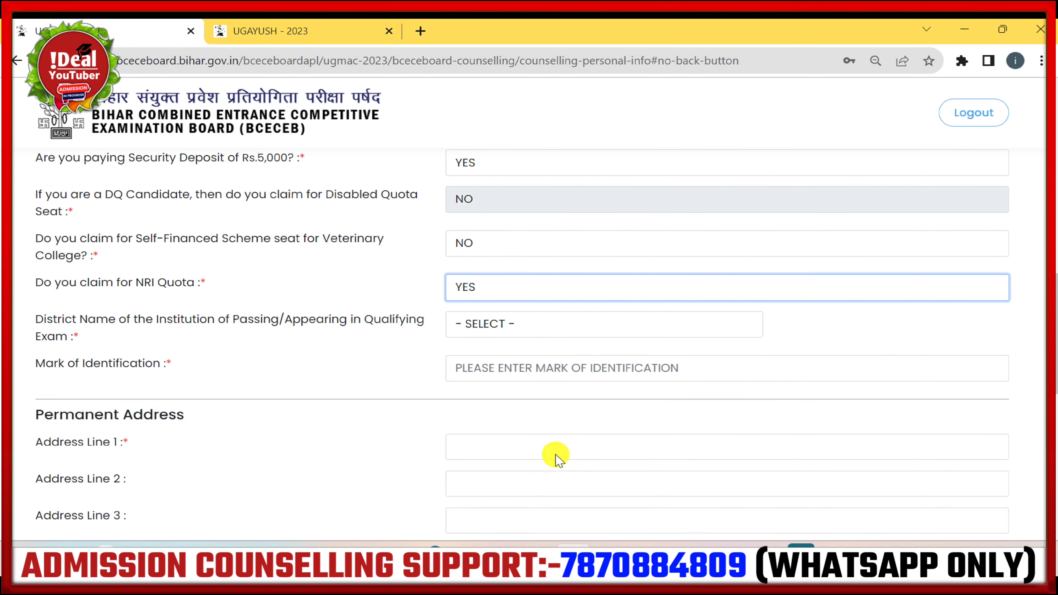
click(550, 322)
scroll(567, 247, down, 5)
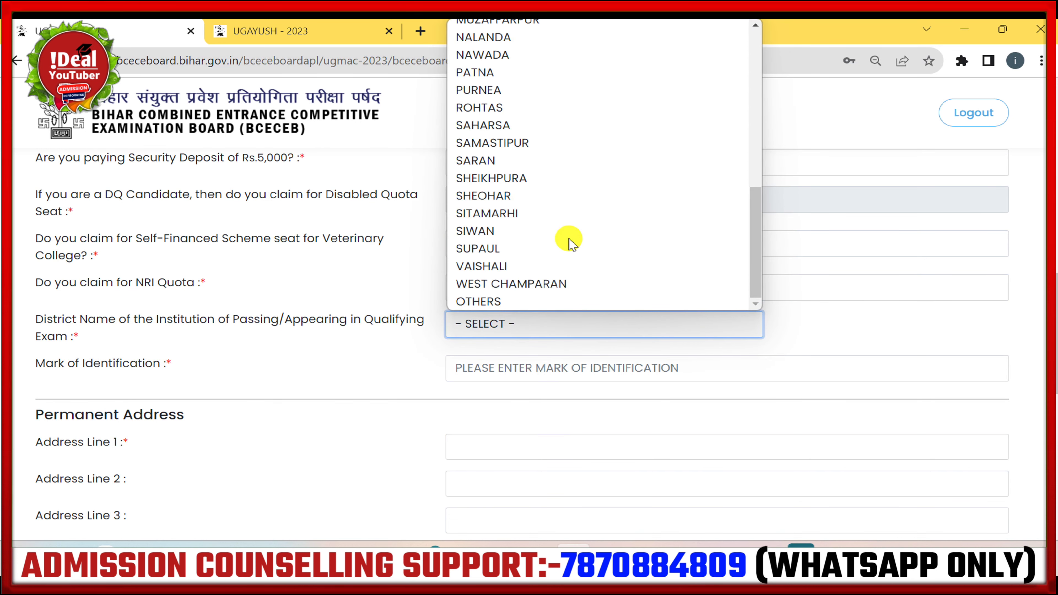
key(v)
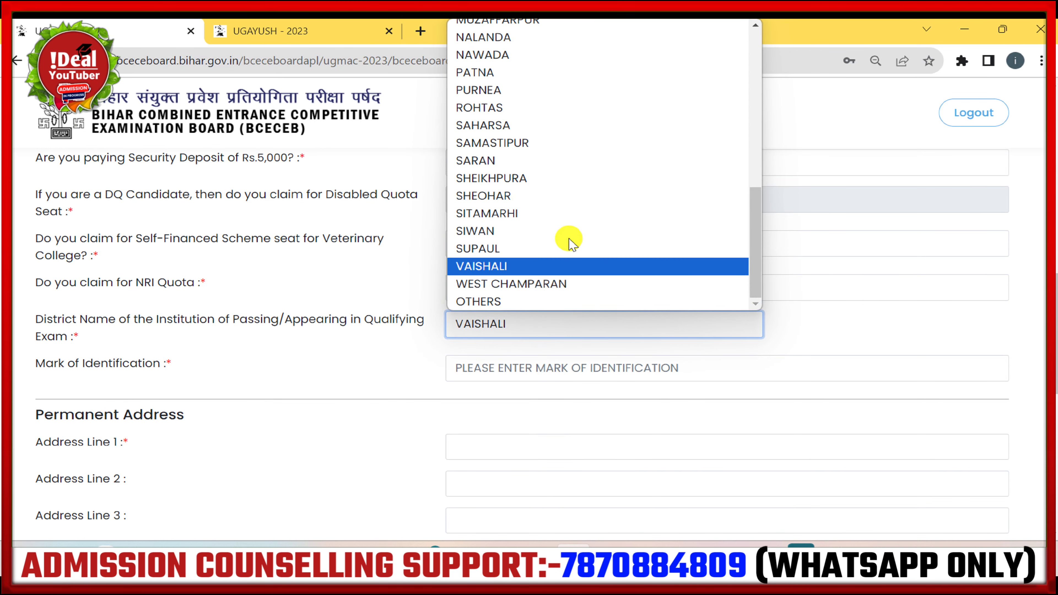
key(Return)
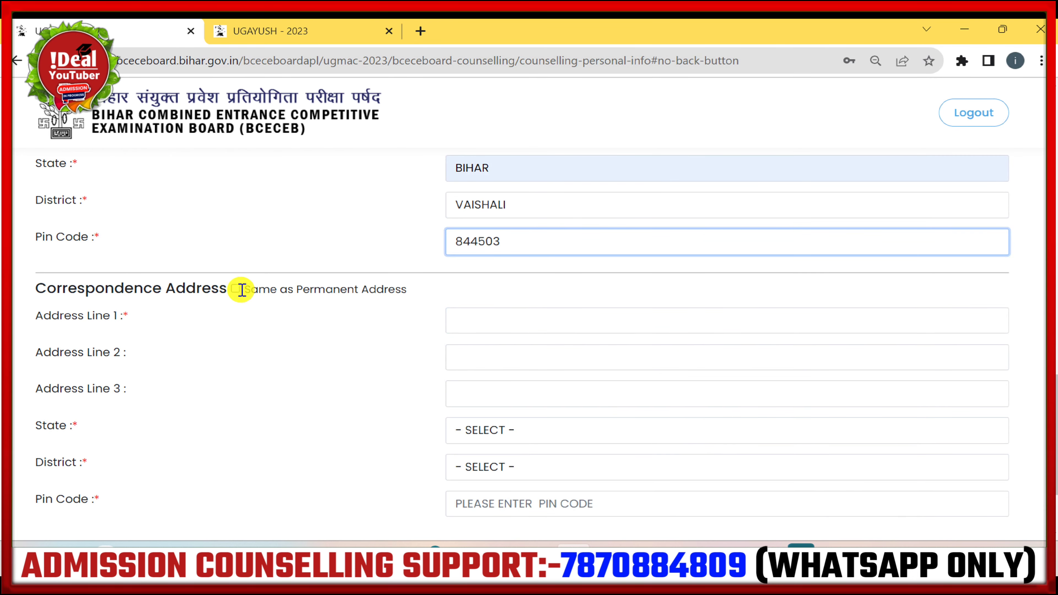
Step: Copy the permanent address to correspondence address and save the Personal Info
click(236, 288)
scroll(444, 335, down, 3)
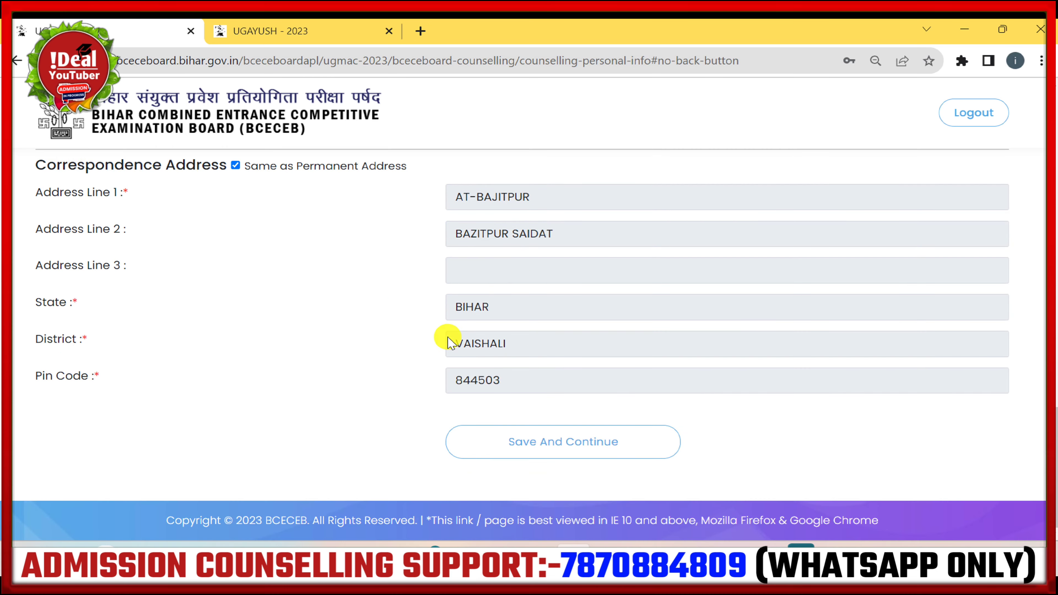
click(538, 432)
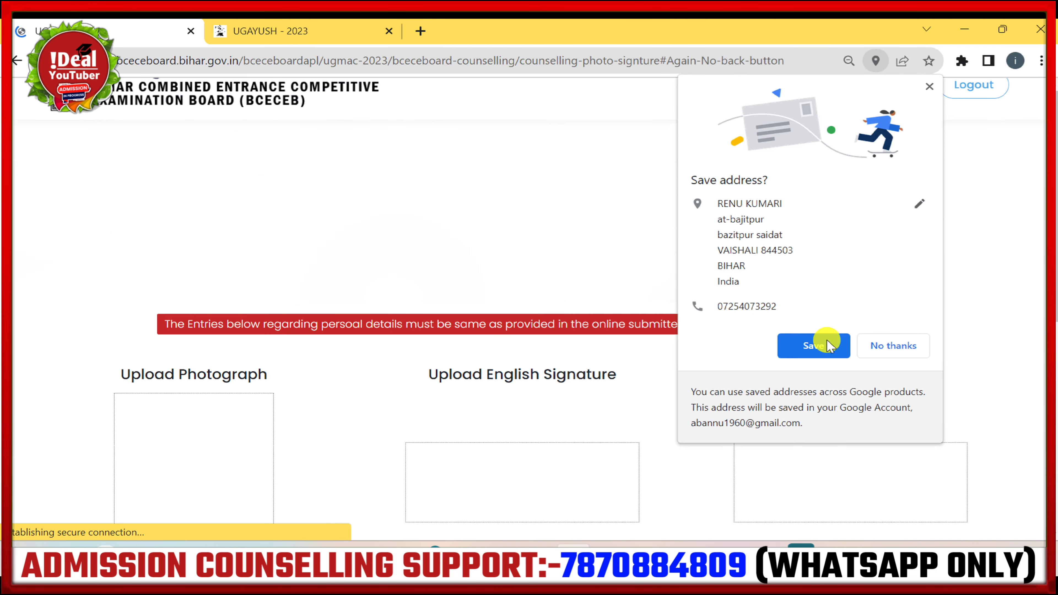
Step: Decline Chrome's save-address offer and save the uploaded photo and signatures
click(880, 350)
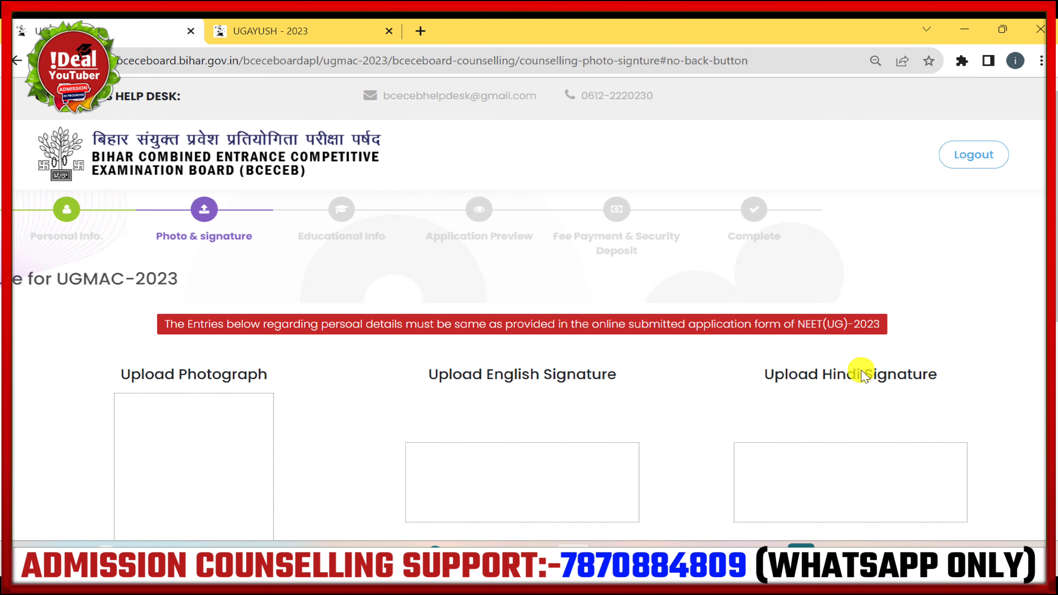
scroll(875, 417, down, 5)
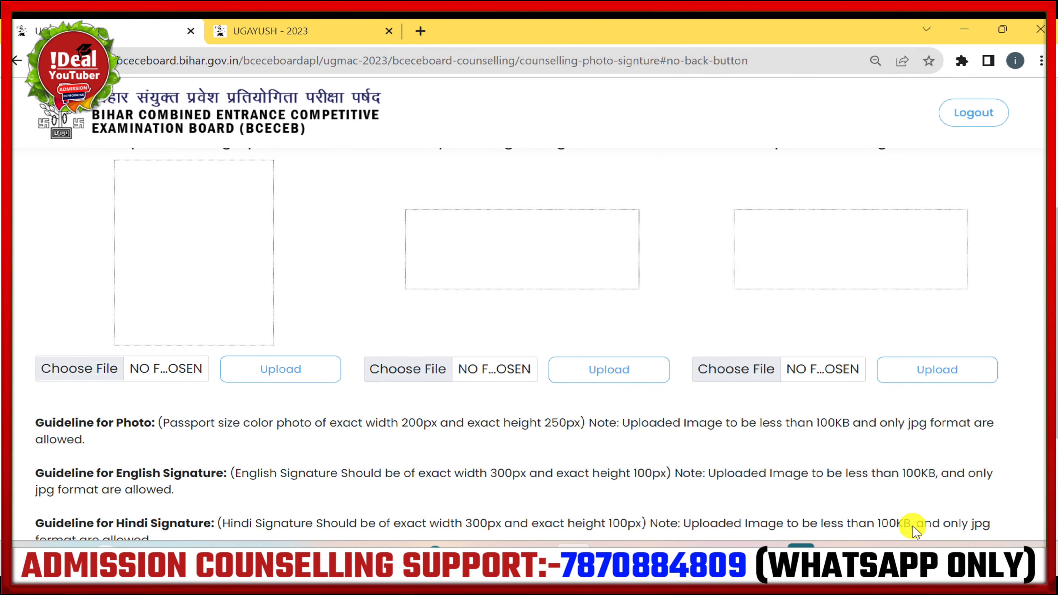
scroll(876, 491, down, 4)
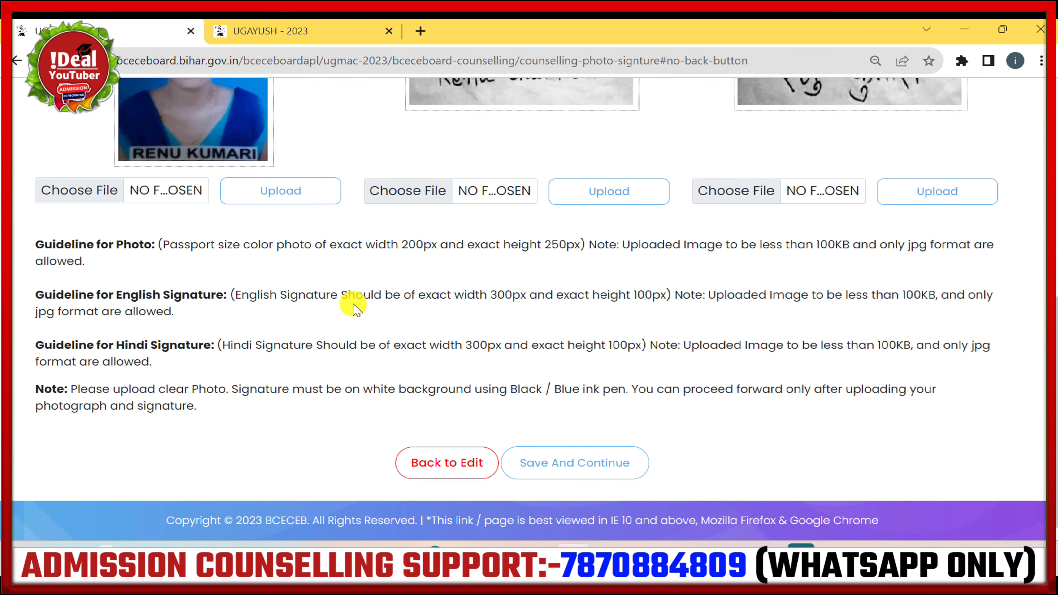
click(581, 475)
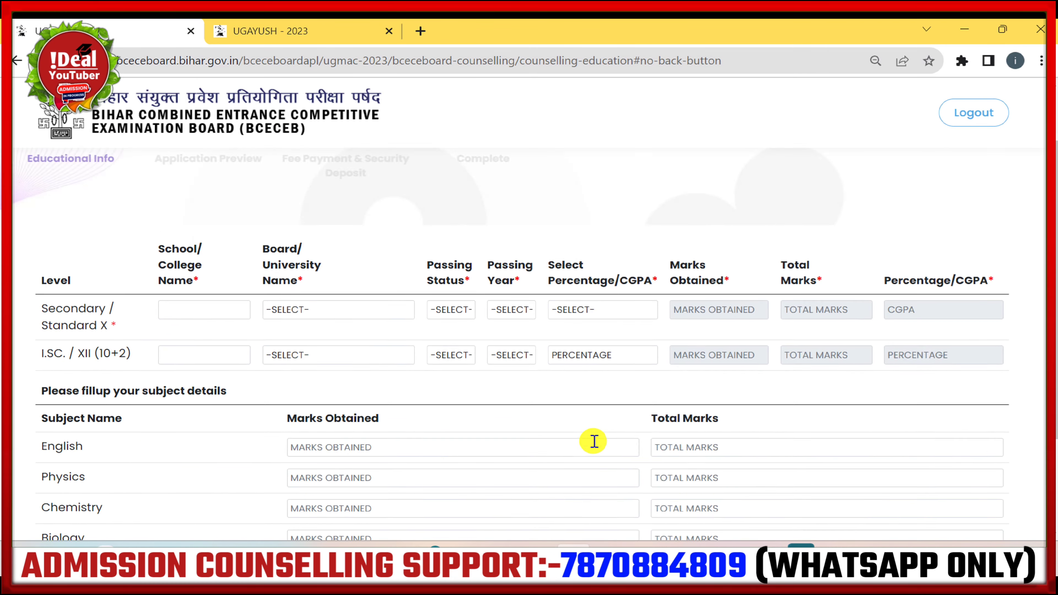
Step: Enter 288 as Class X marks obtained, giving 57.60%
scroll(595, 441, down, 3)
scroll(593, 442, up, 2)
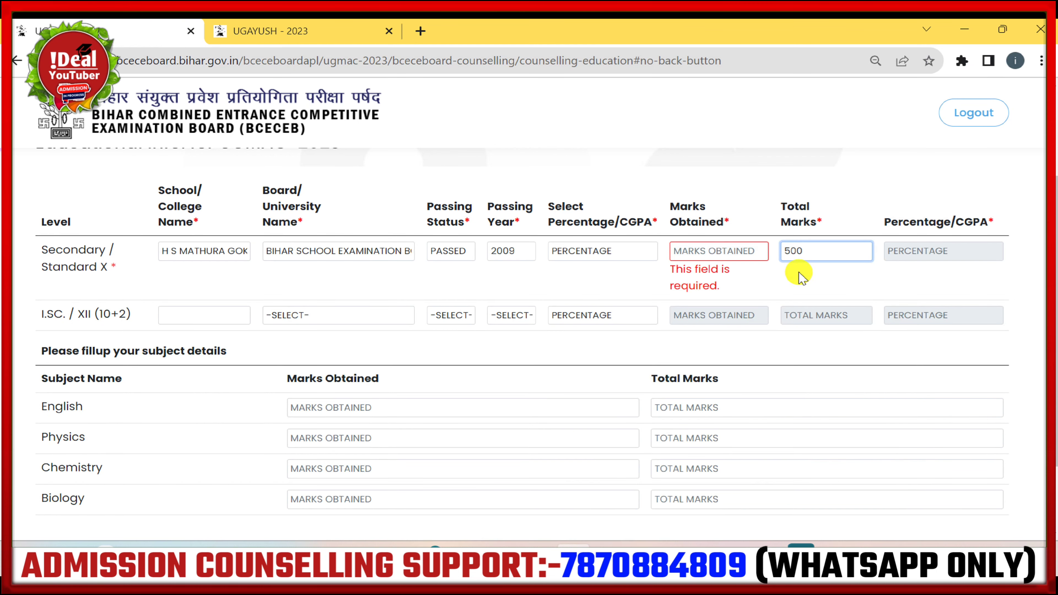
click(710, 253)
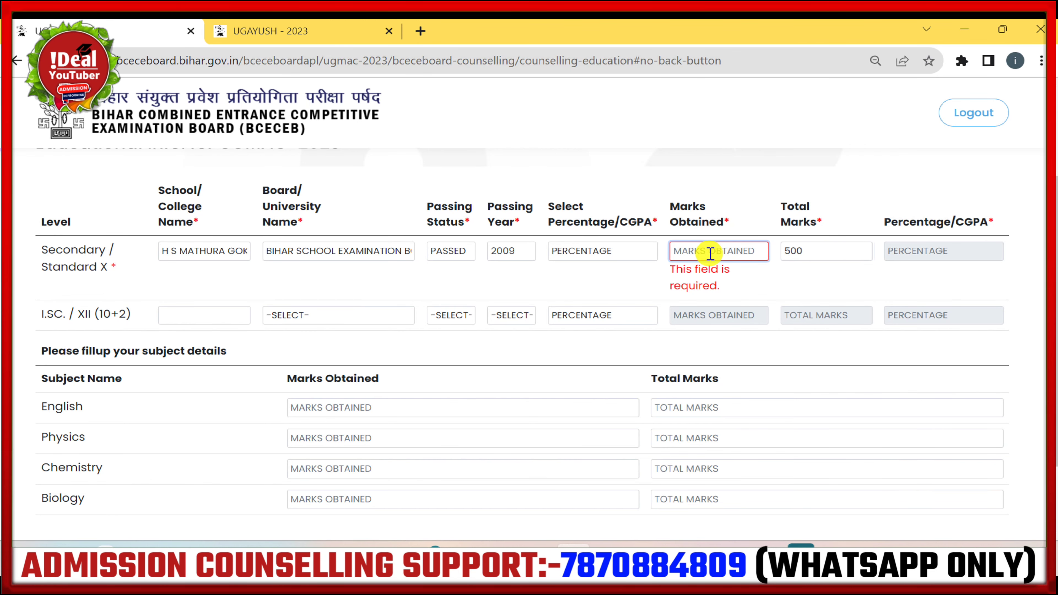
text(288)
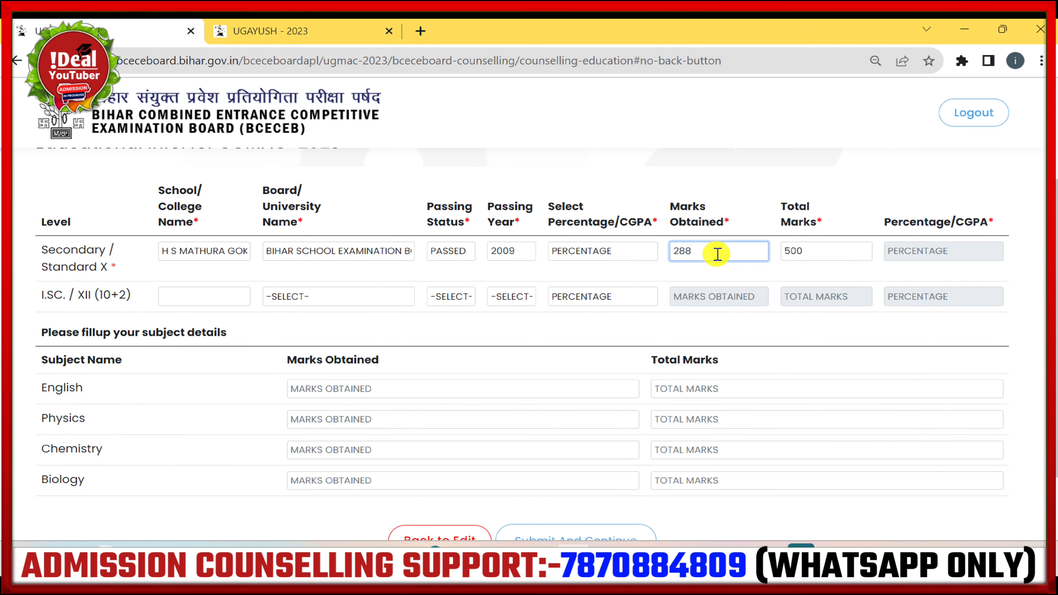
click(908, 251)
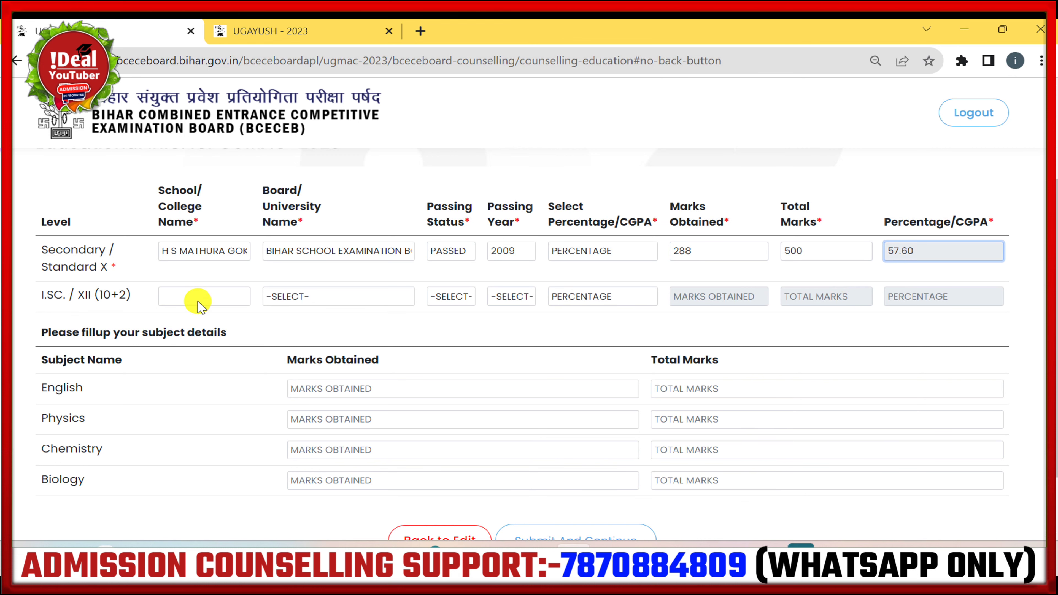
Step: Fill the I.Sc. row: 'S K M R D COLLEGE BADUPUR VAISHASLI', Class X's board, PASSED, 2011
click(197, 292)
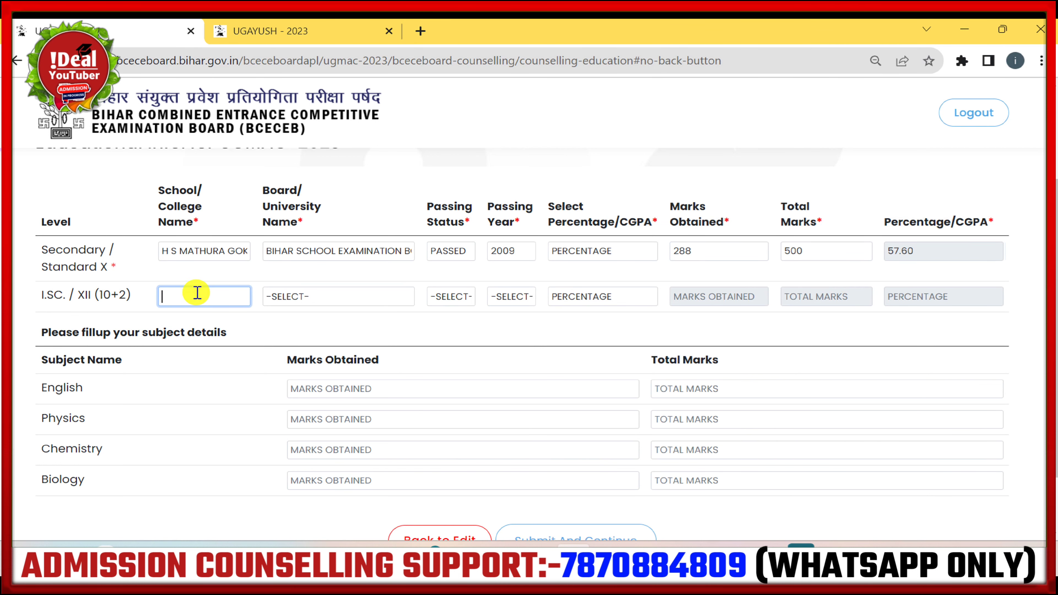
text(S K M)
text( R D)
text( COLLEG)
text(E)
text( BA)
text(DU)
text(PUR)
text( VAISHAS)
text(LI)
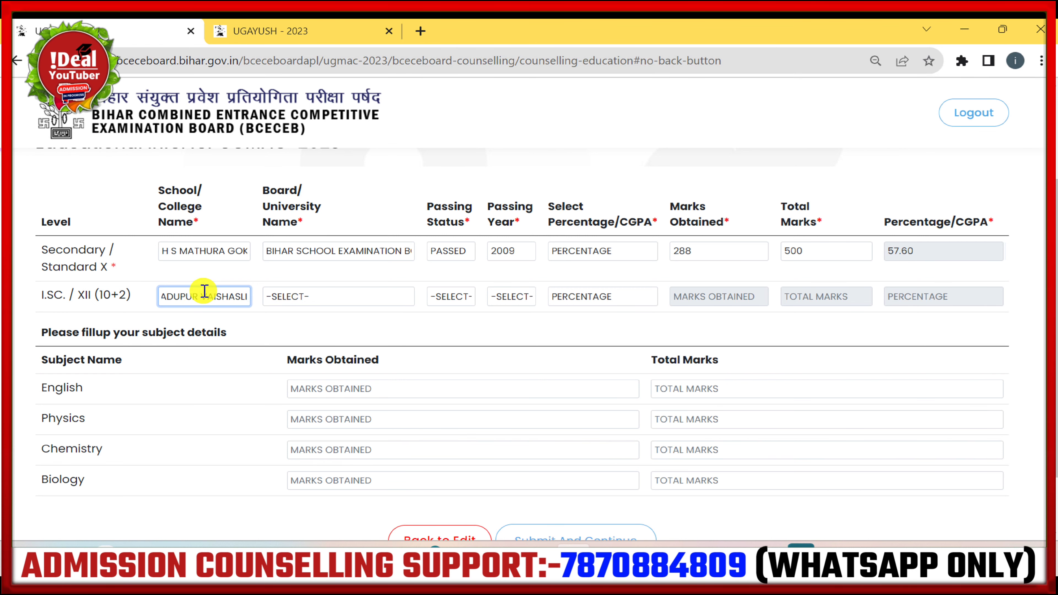
click(265, 296)
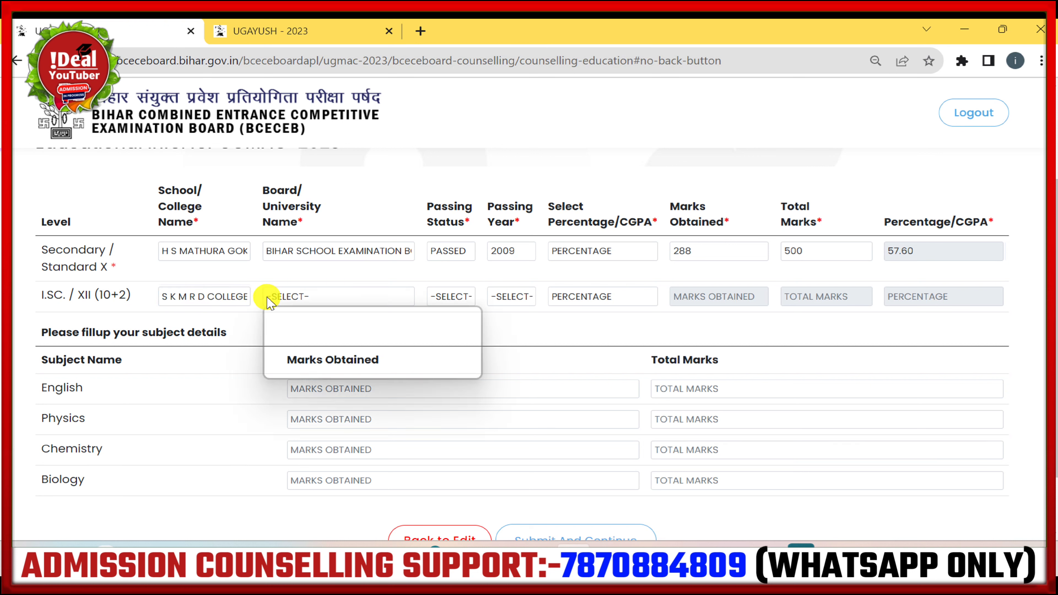
click(353, 304)
key(Down)
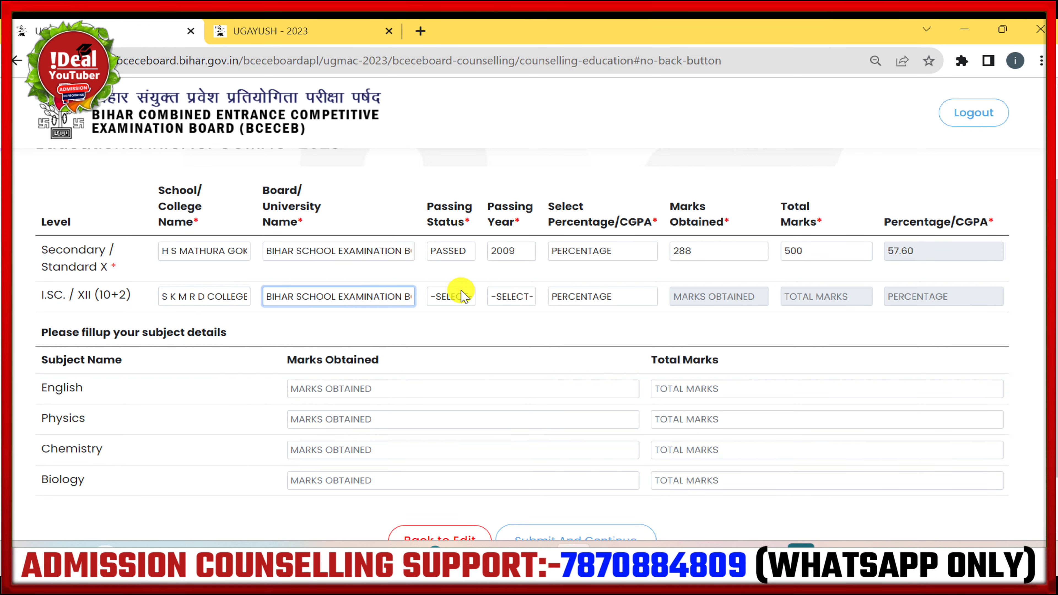
click(455, 296)
click(469, 329)
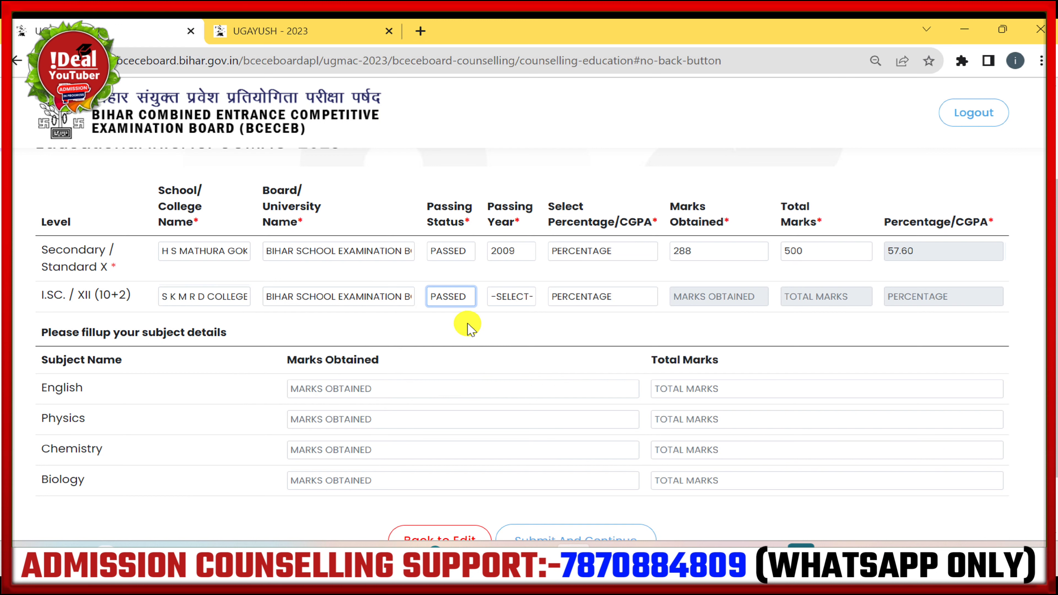
click(517, 303)
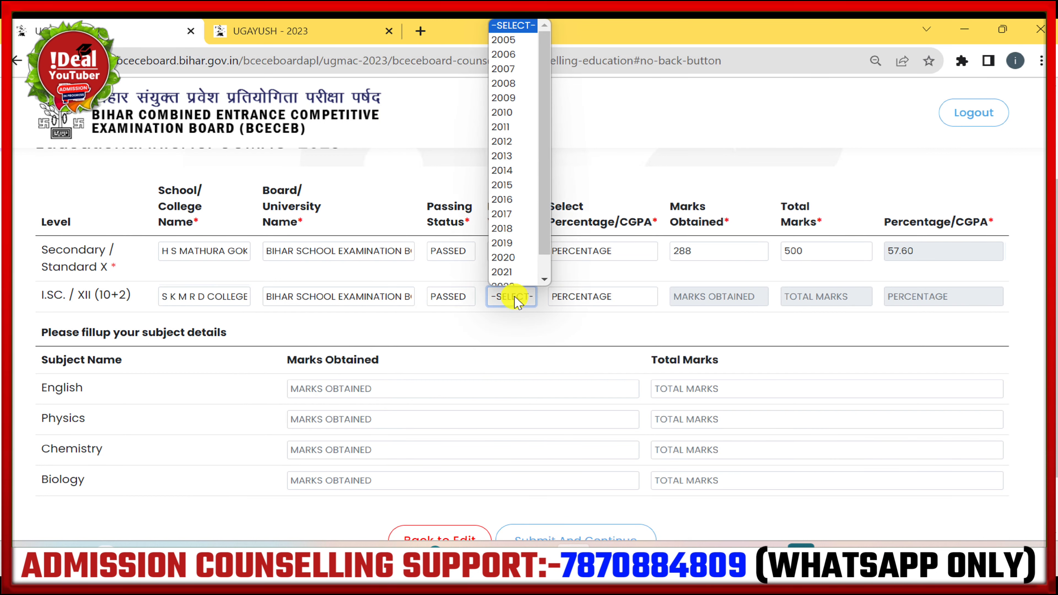
key(Down)
key(Down)
key(Down)
key(Down)
key(Down)
key(Down)
key(Down)
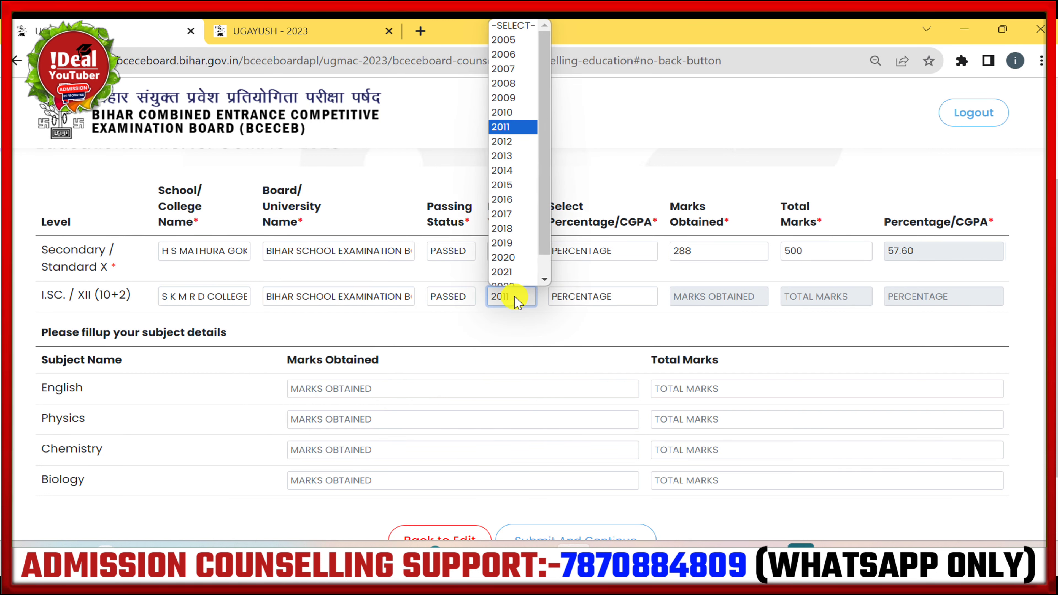
key(Return)
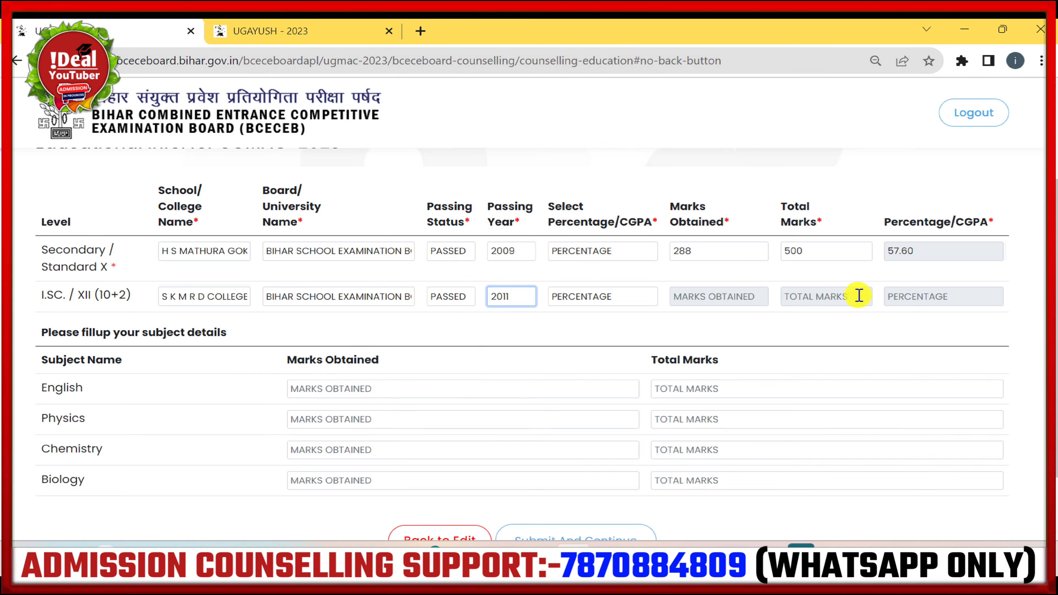
Step: Set total marks to 100 for English, Physics, Chemistry and Biology
click(776, 390)
text(100)
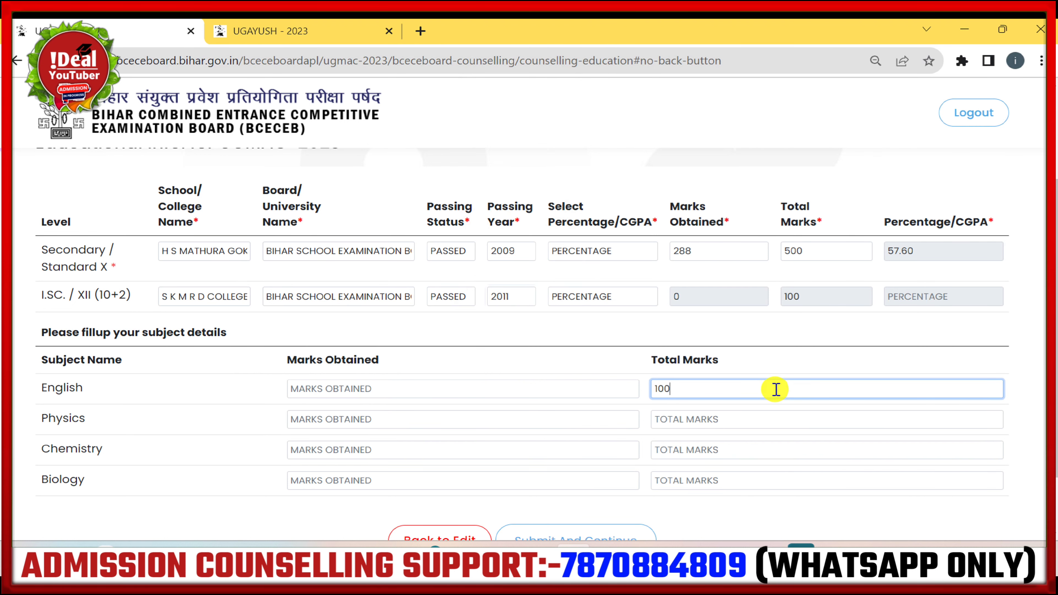
click(795, 420)
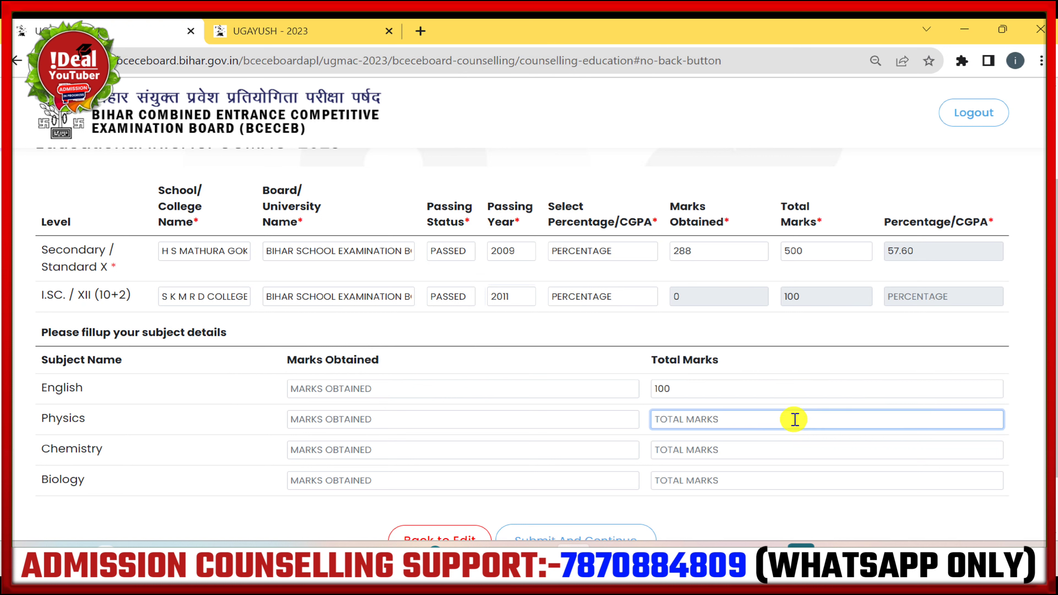
text(100)
click(795, 453)
text(100)
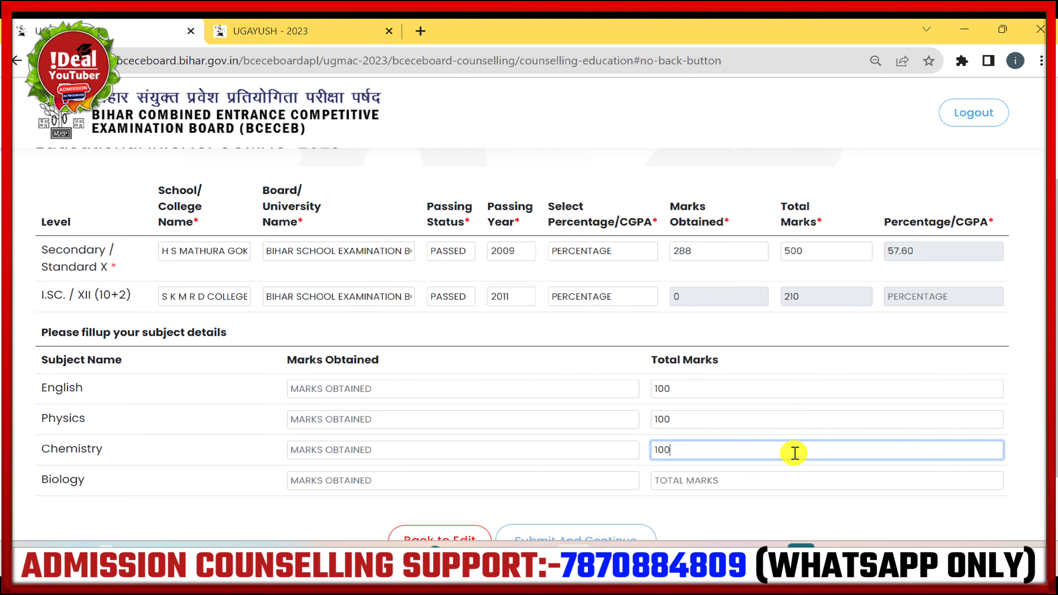
click(802, 481)
text(1)
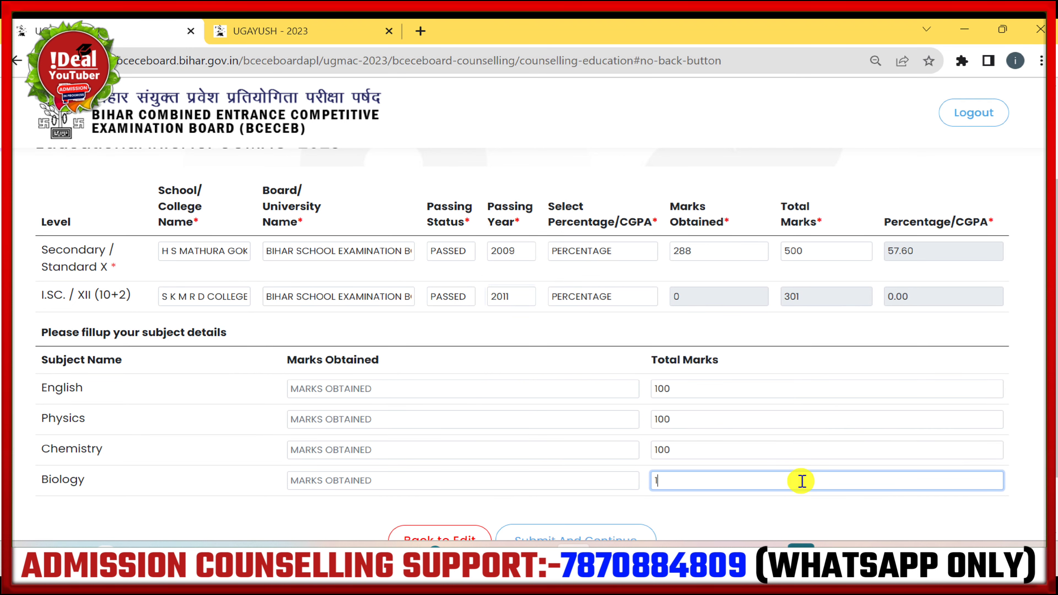
text(00)
Step: Enter marks obtained: English 34, Physics 66, Chemistry 49, Biology 62
click(599, 388)
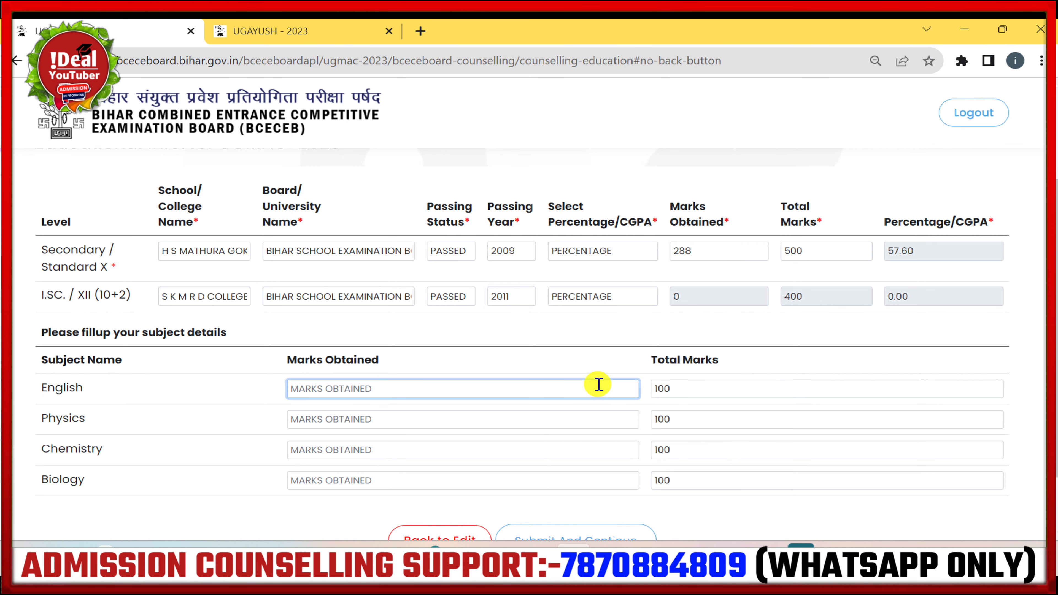
text(34)
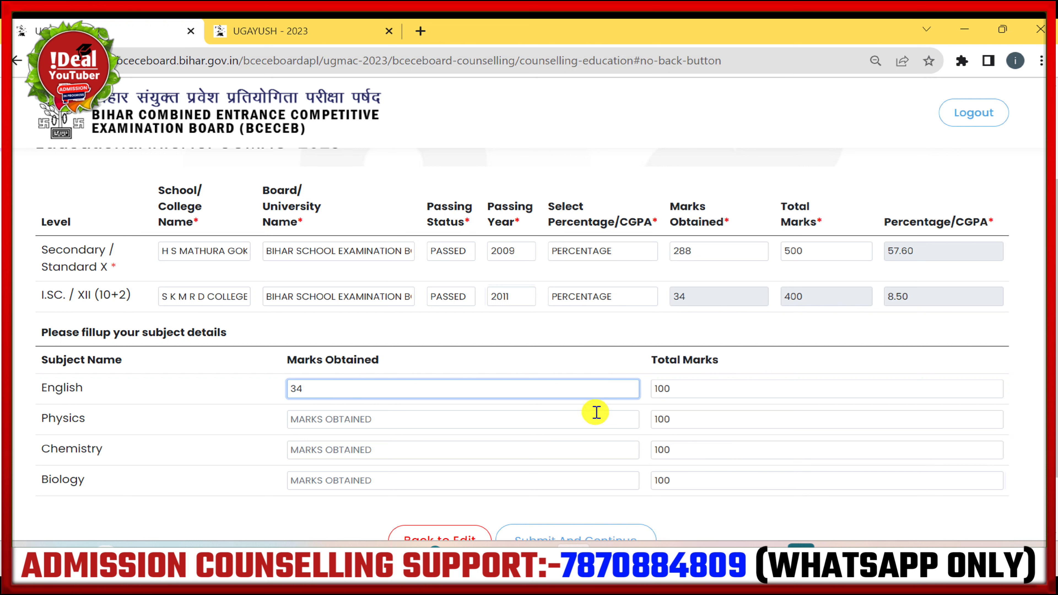
click(597, 413)
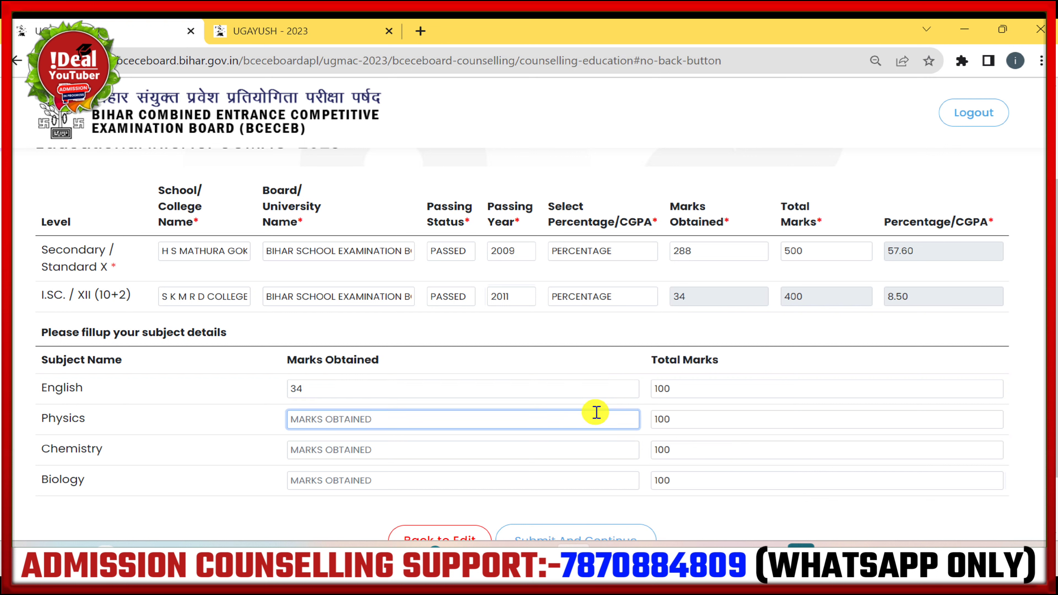
text(66)
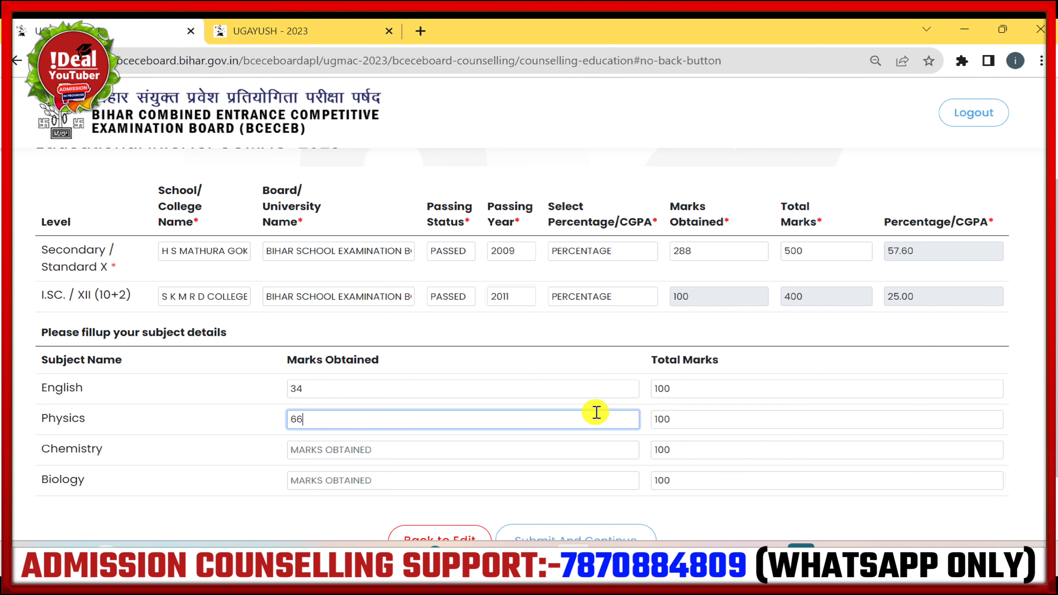
click(577, 445)
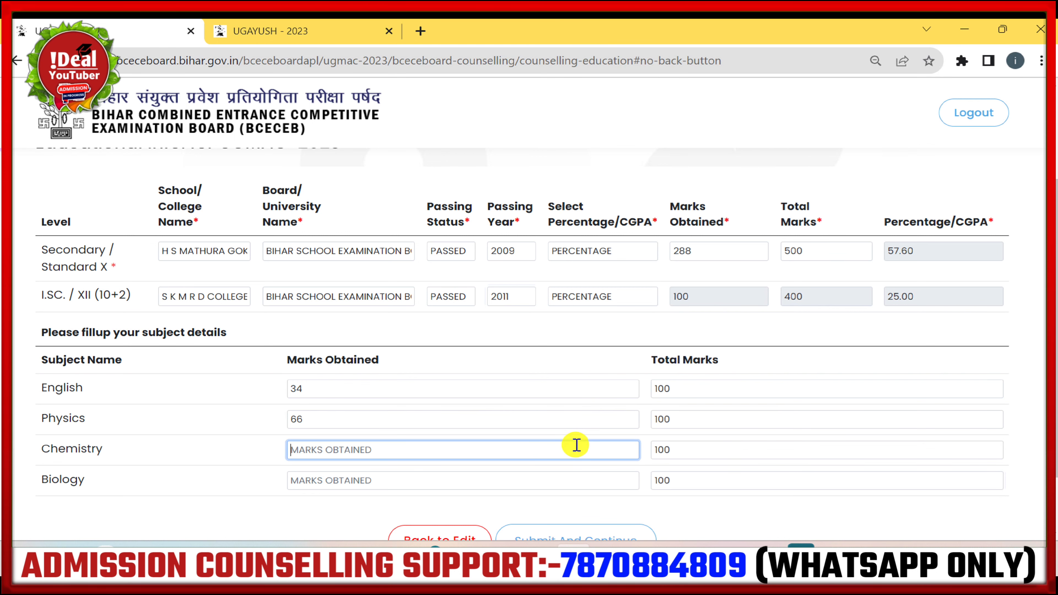
text(49)
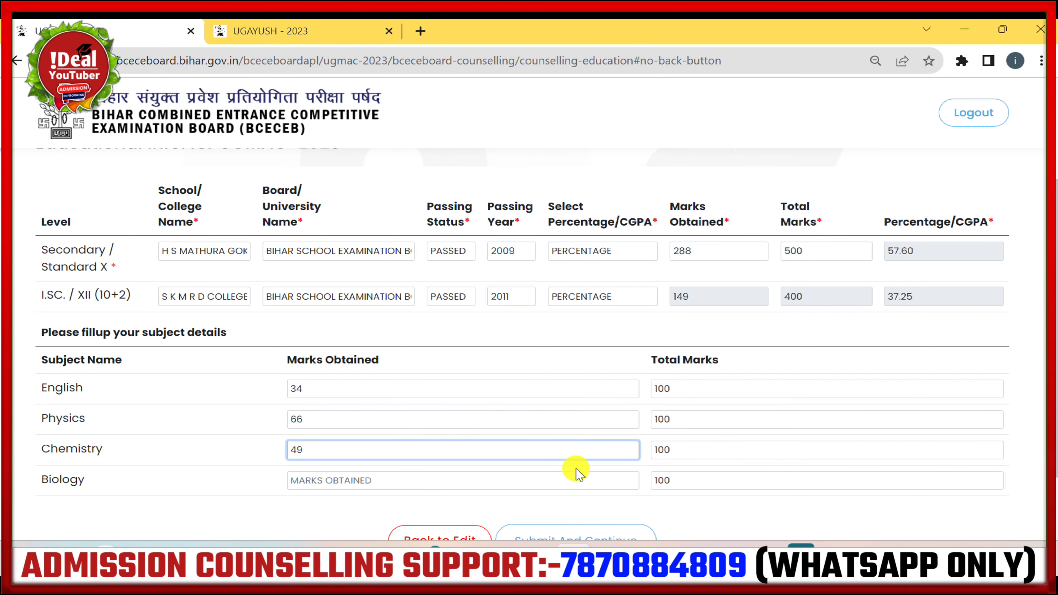
click(577, 479)
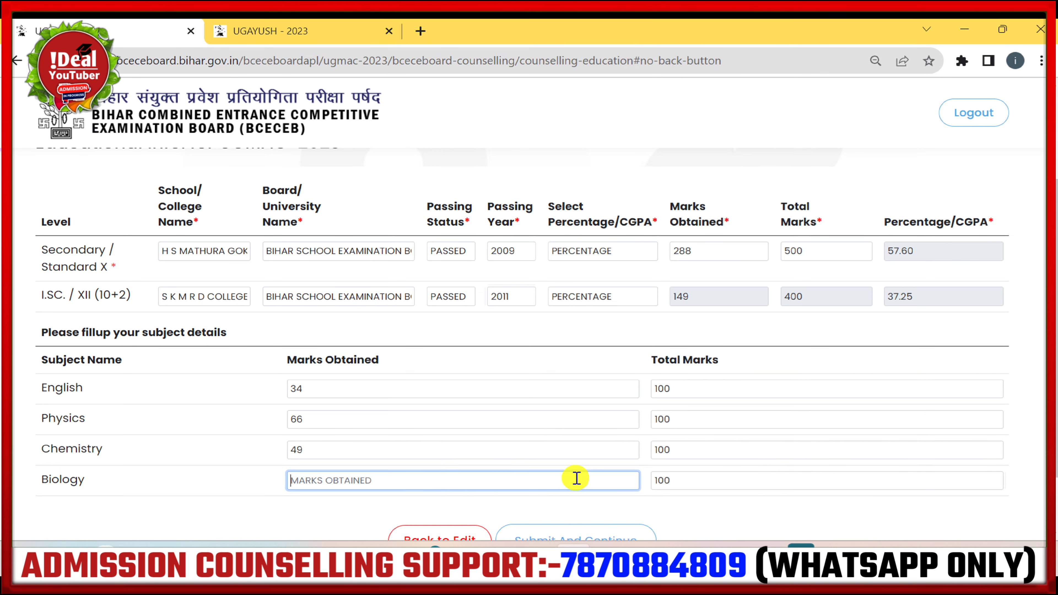
text(62)
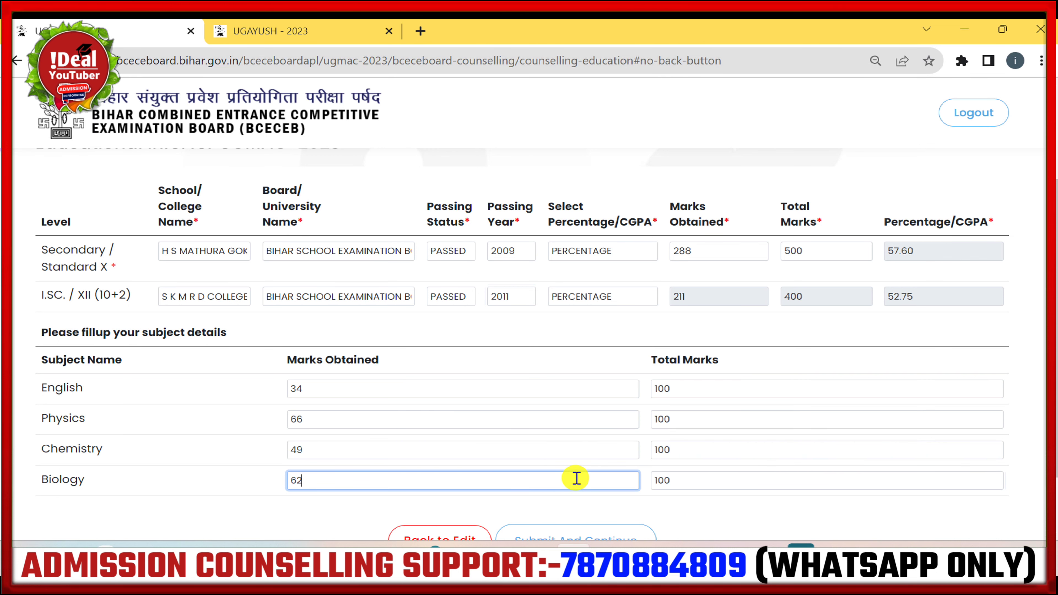
scroll(576, 478, down, 2)
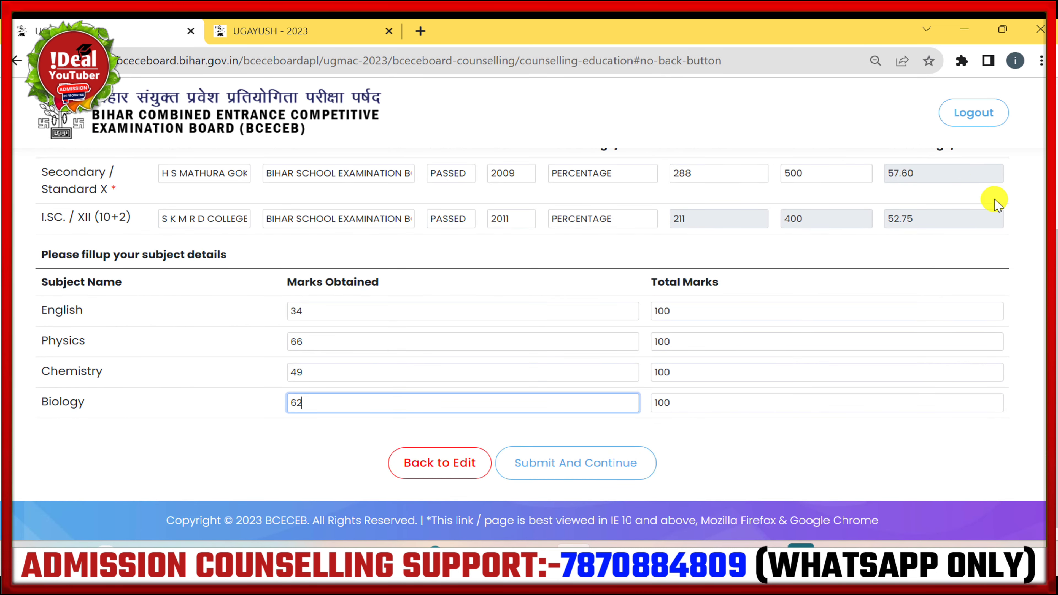
click(985, 211)
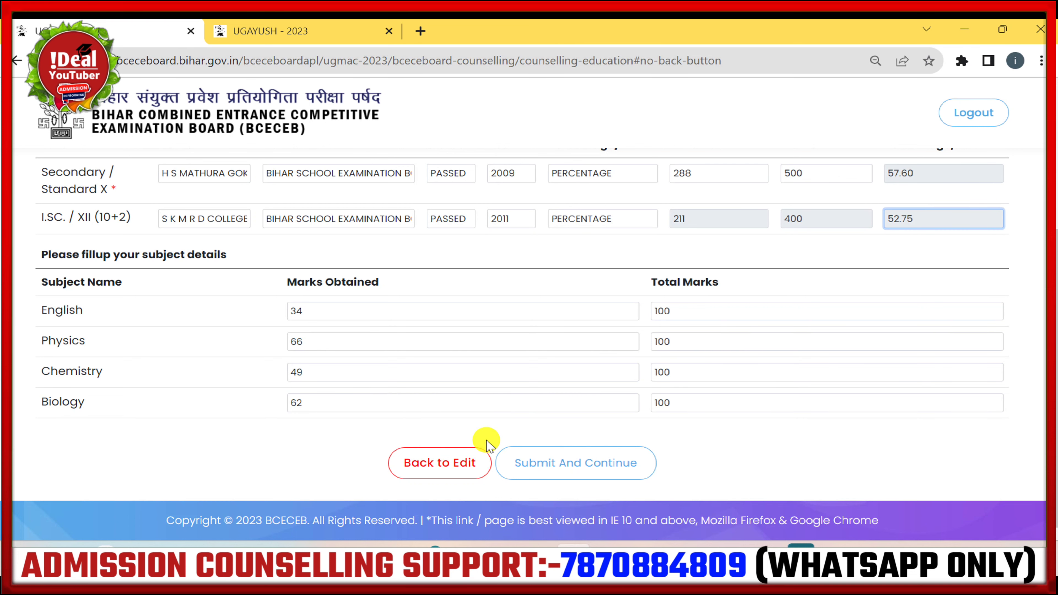
Step: Submit the educational details and tick the 'I certify' declaration in the Application Preview
click(562, 462)
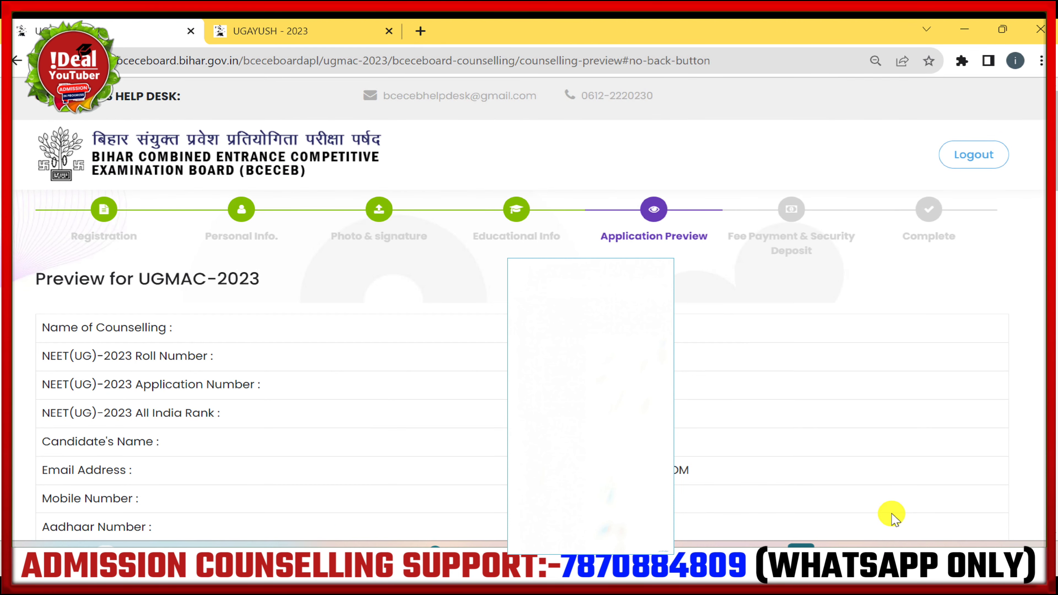
scroll(737, 331, down, 20)
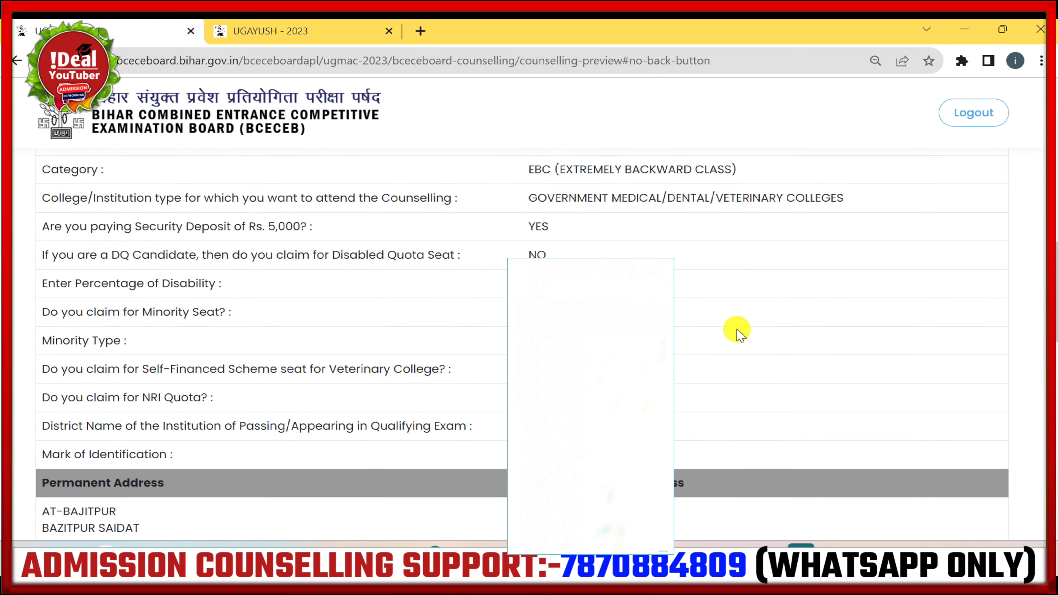
scroll(737, 331, down, 10)
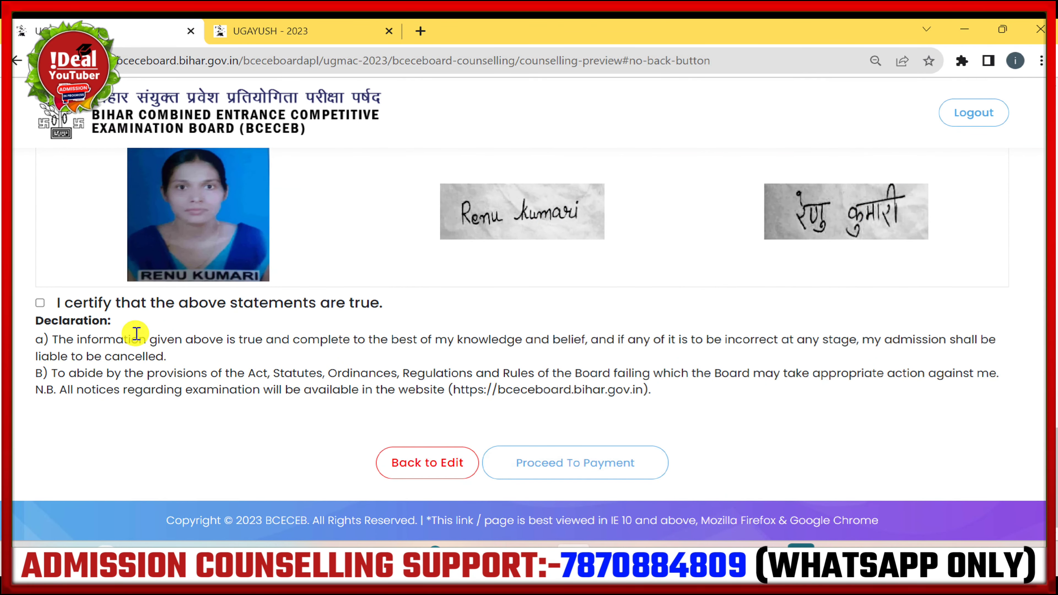
click(40, 303)
Step: Proceed to payment and confirm paying the Rs. 1,200 counselling fee
click(603, 464)
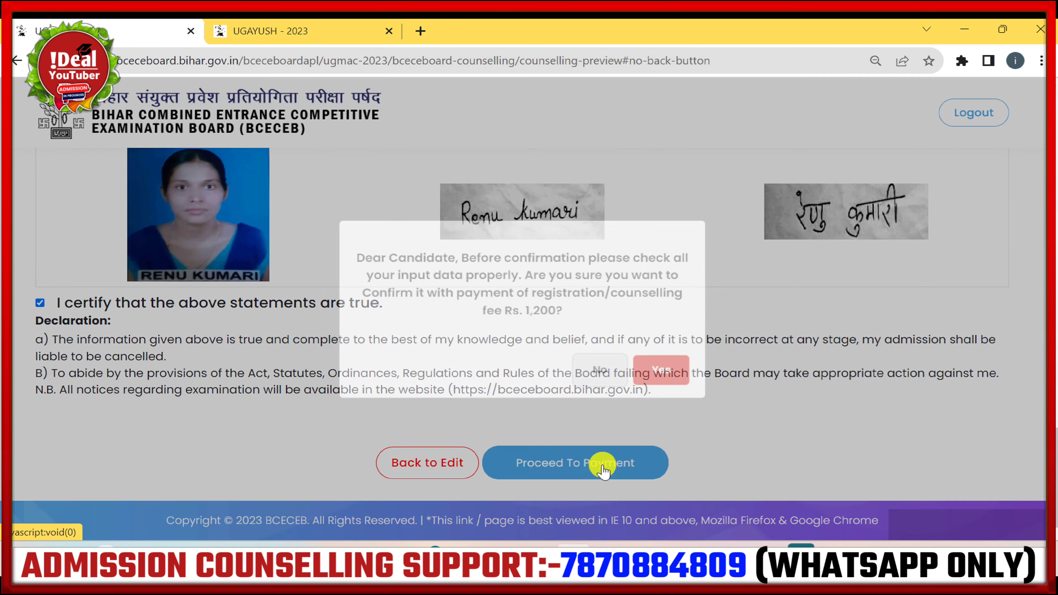
click(654, 371)
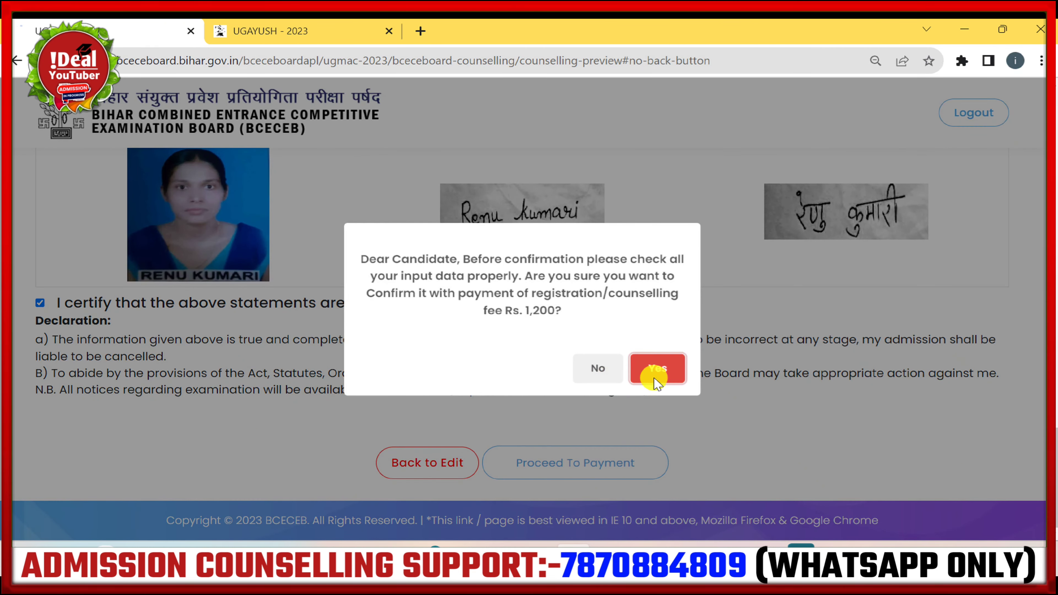